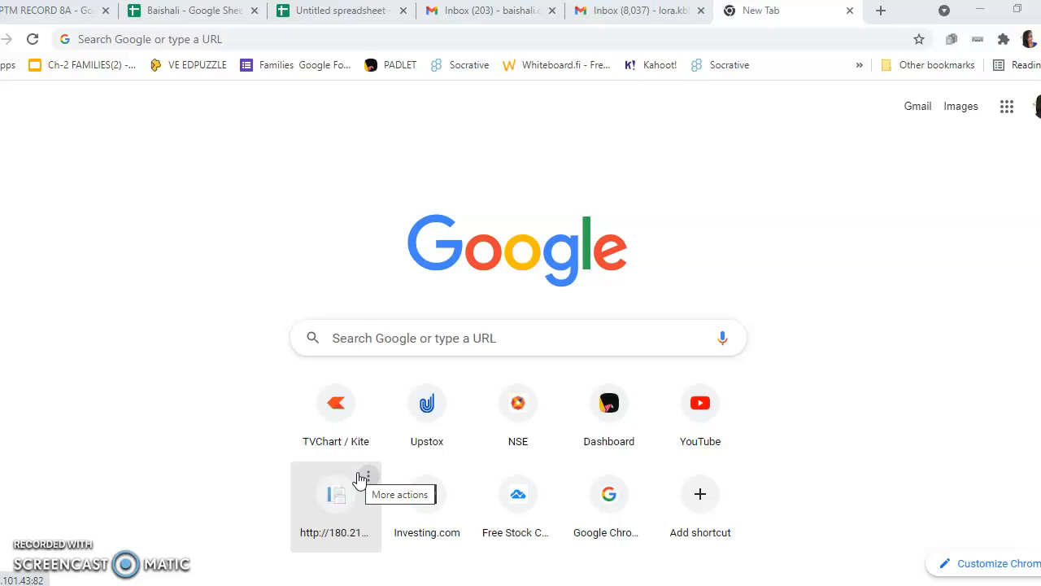
Step: Open Google Sheets from the Google apps list and create a blank spreadsheet
{"action": "left_click", "coordinate": [771, 13]}
{"action": "left_click", "coordinate": [1006, 106]}
{"action": "scroll", "coordinate": [879, 317], "scroll_direction": "down", "scroll_amount": 3}
{"action": "scroll", "coordinate": [886, 309], "scroll_direction": "down", "scroll_amount": 2}
{"action": "left_click", "coordinate": [932, 258]}
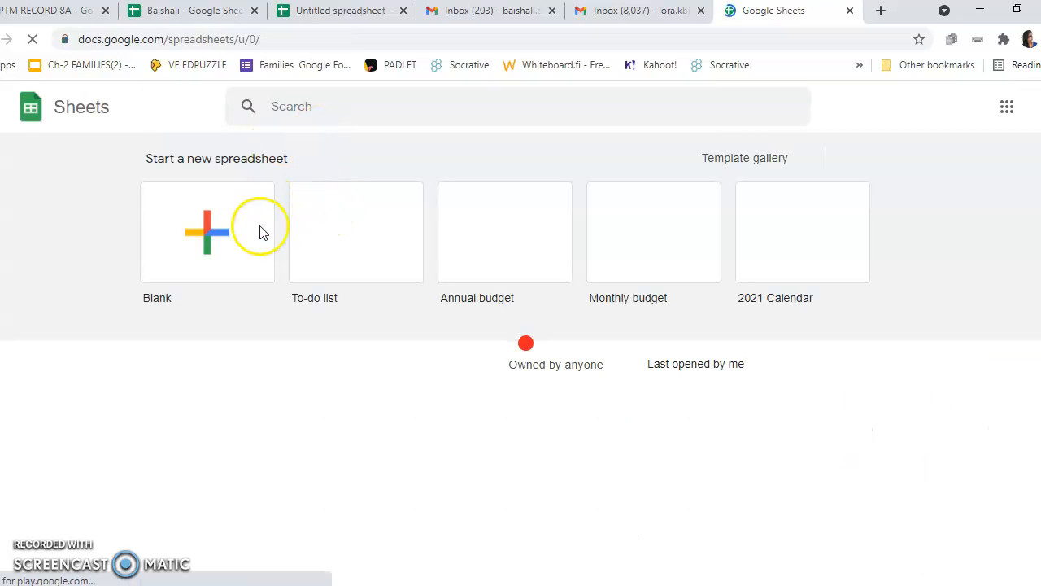
{"action": "left_click", "coordinate": [203, 253]}
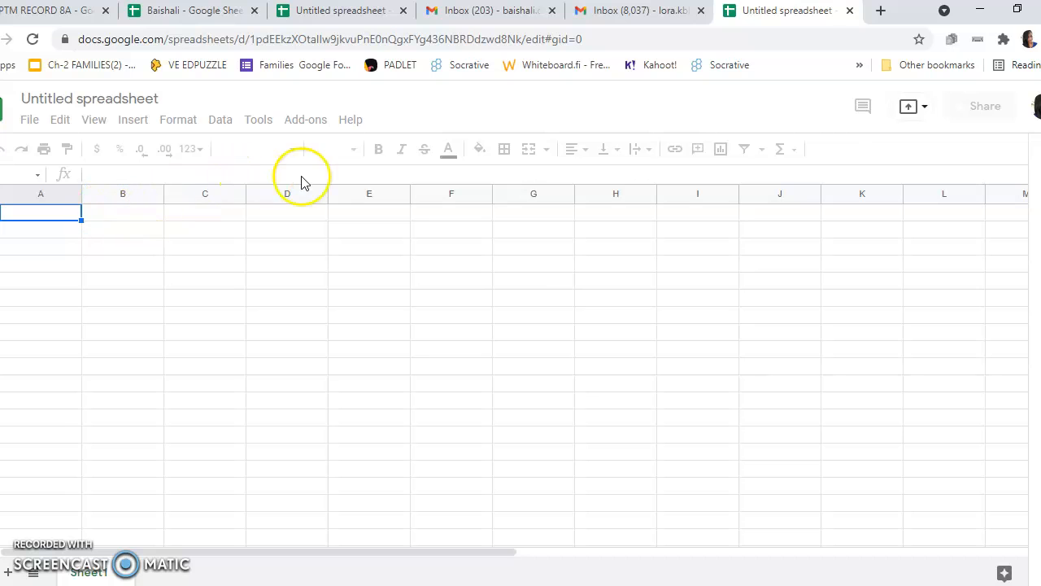
Step: Open the Google Workspace Marketplace to get add-ons for the new spreadsheet
{"action": "left_click", "coordinate": [307, 128]}
{"action": "left_click", "coordinate": [345, 192]}
{"action": "left_click", "coordinate": [306, 120]}
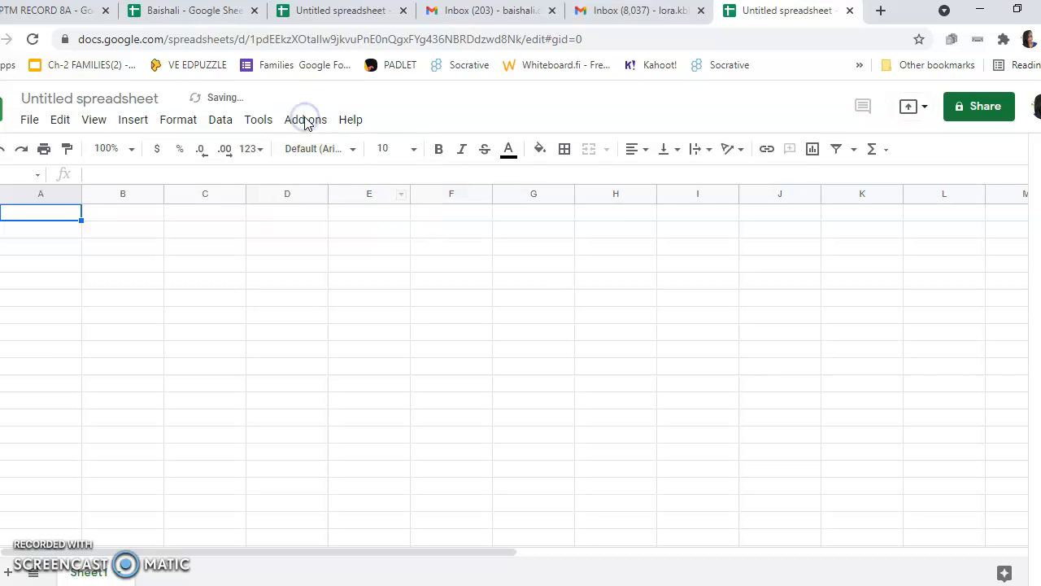
{"action": "left_click", "coordinate": [306, 122]}
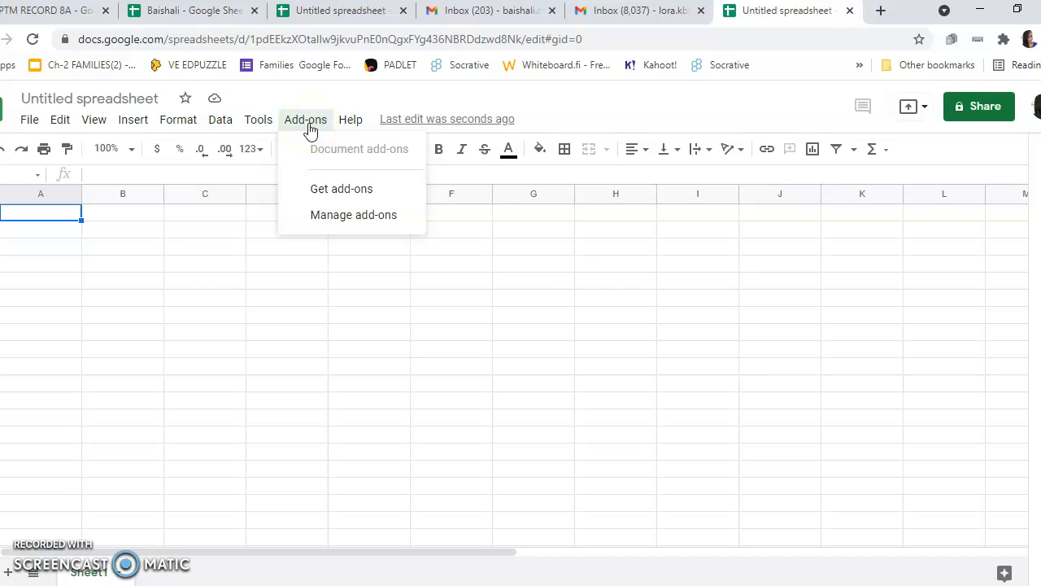
{"action": "left_click", "coordinate": [307, 129]}
{"action": "left_click", "coordinate": [291, 122]}
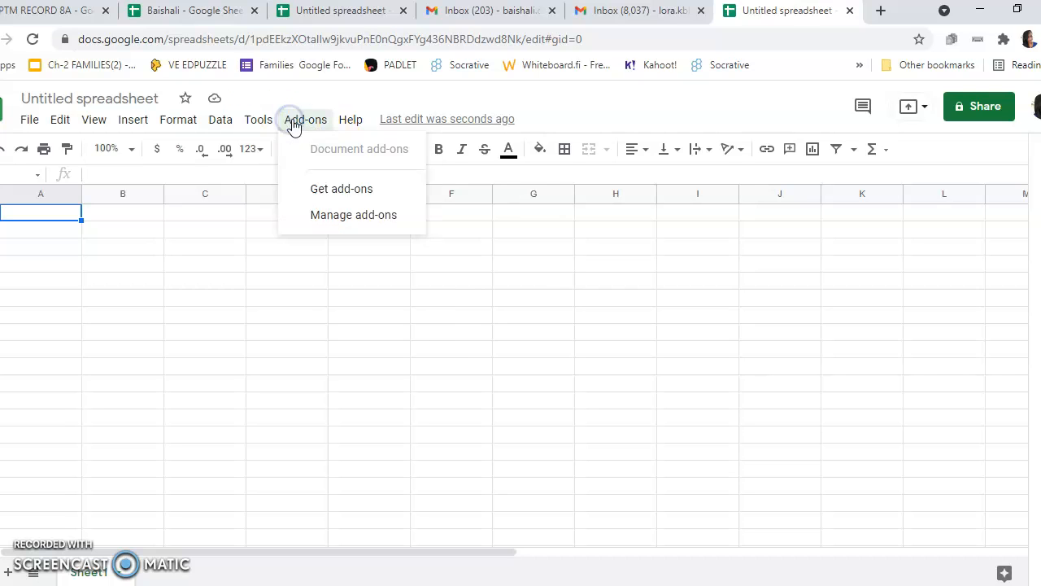
{"action": "left_click", "coordinate": [352, 193]}
{"action": "left_click", "coordinate": [292, 124]}
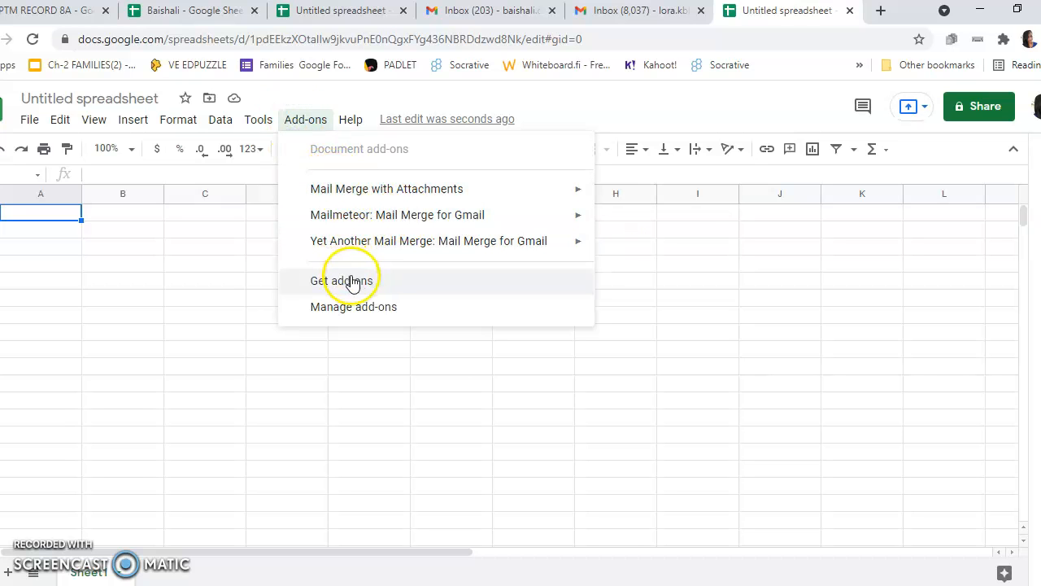
{"action": "left_click", "coordinate": [350, 280]}
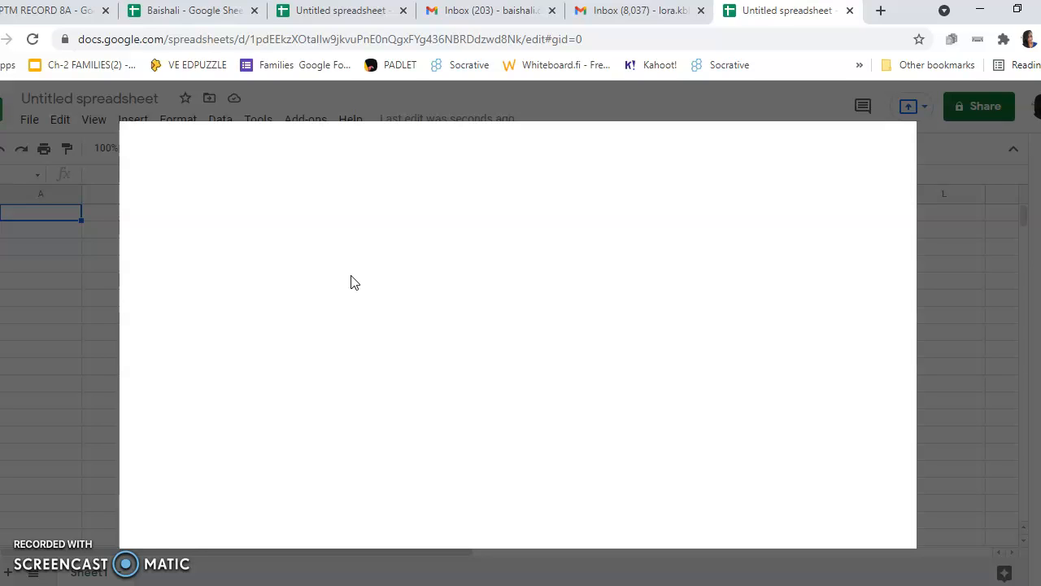
Step: Search the marketplace for the Mail Merge with Attachments add-on
{"action": "left_click", "coordinate": [593, 134]}
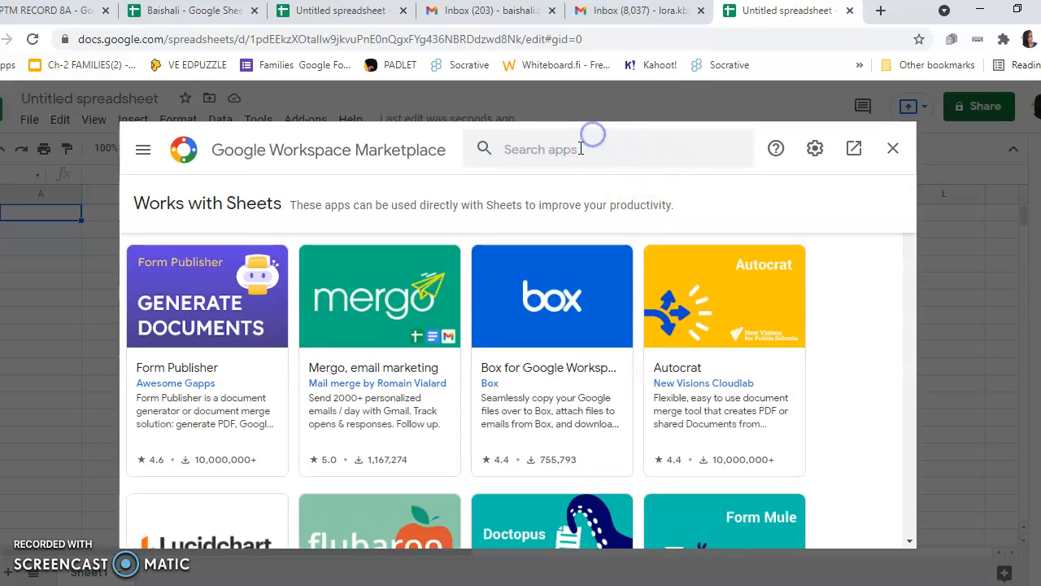
{"action": "left_click", "coordinate": [534, 149]}
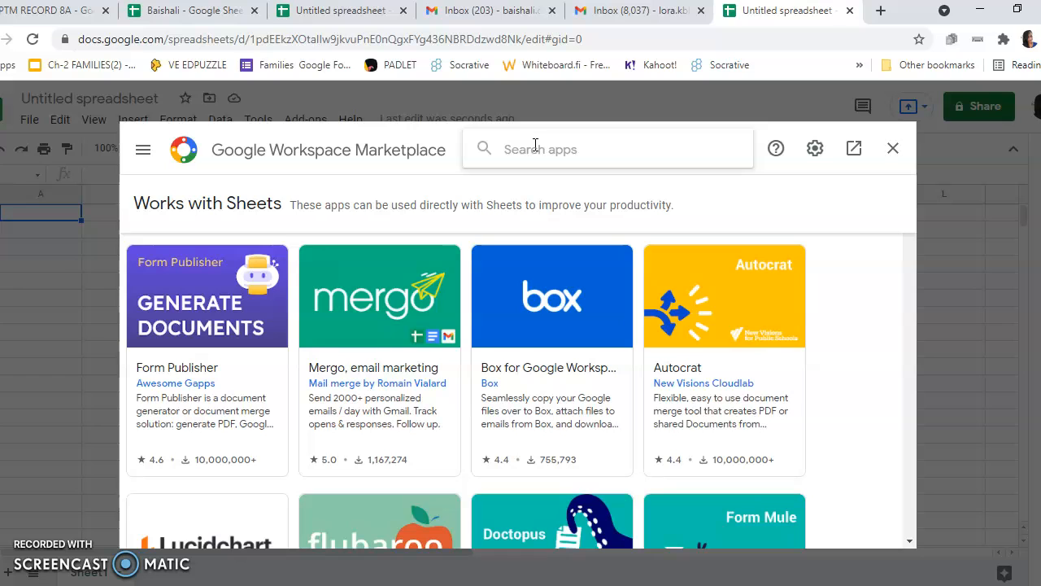
{"action": "type", "text": "mail"}
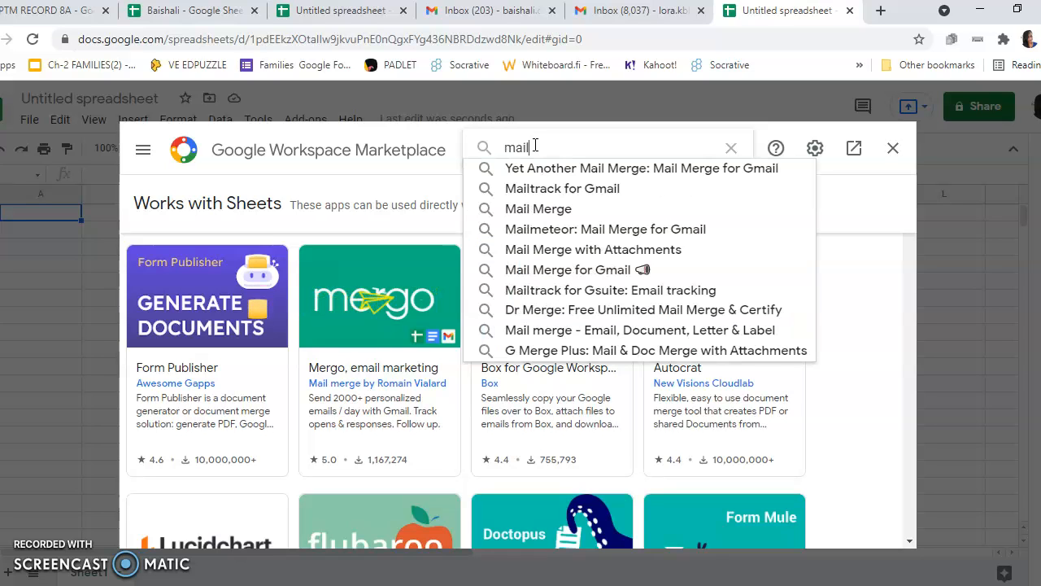
{"action": "type", "text": " merge with"}
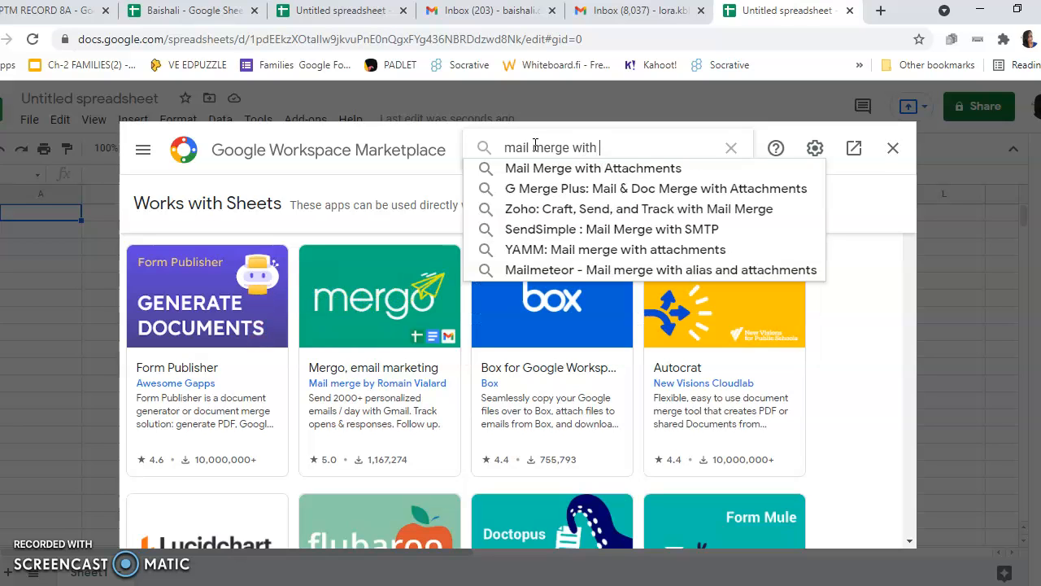
{"action": "left_click", "coordinate": [572, 169]}
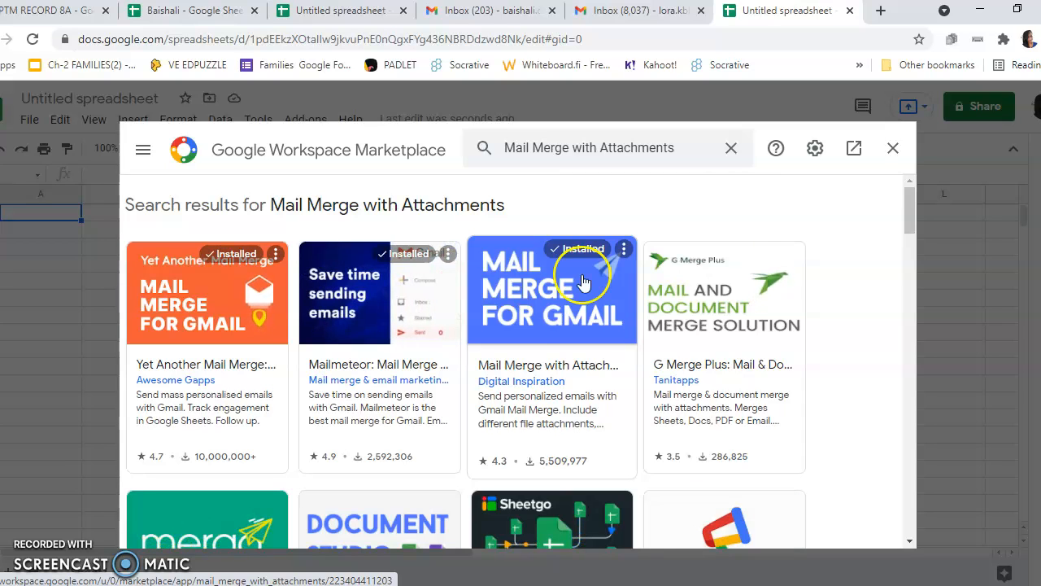
Step: View the Mail Merge with Attachments listing by Digital Inspiration and close the marketplace
{"action": "left_click", "coordinate": [512, 298]}
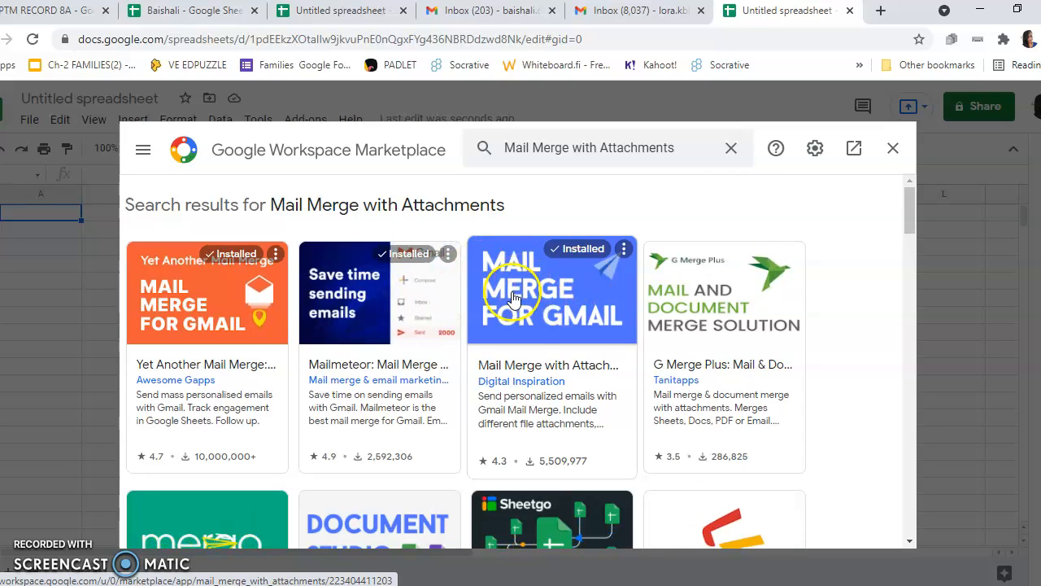
{"action": "left_click", "coordinate": [559, 283]}
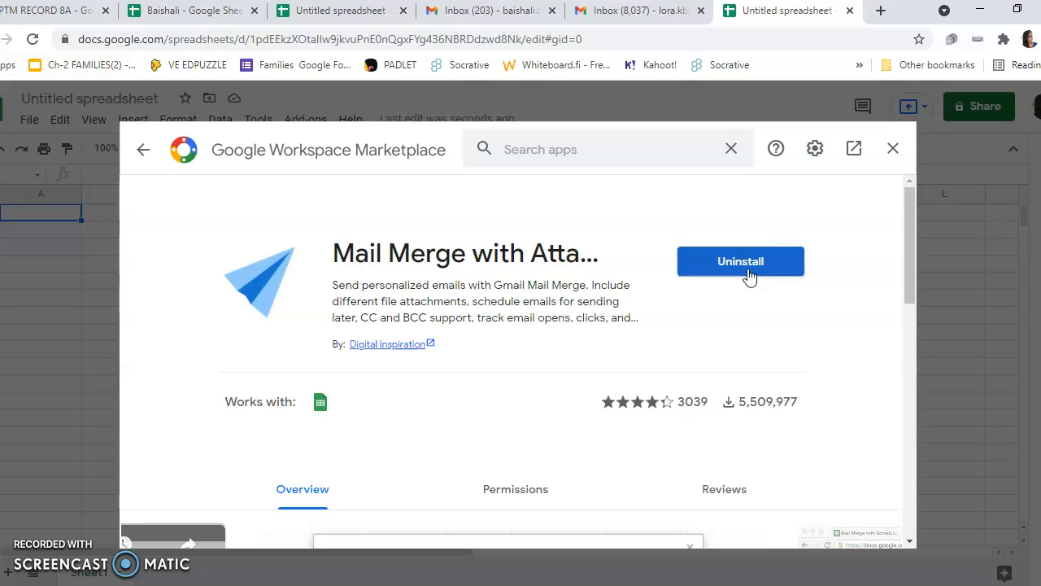
{"action": "left_click", "coordinate": [887, 157]}
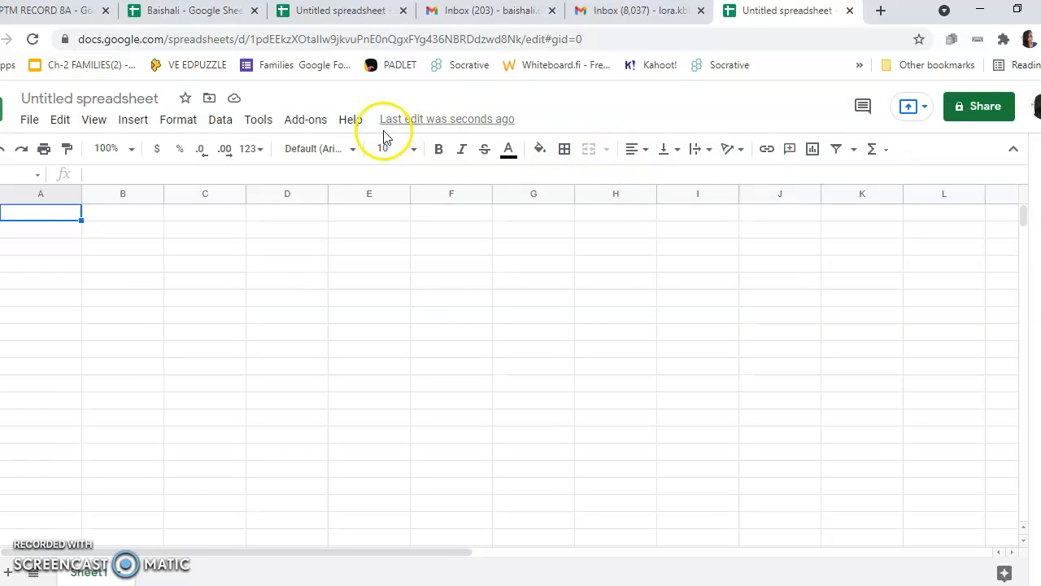
Step: Enable Mail Merge with Attachments for this spreadsheet and dismiss the dialog
{"action": "left_click", "coordinate": [293, 123]}
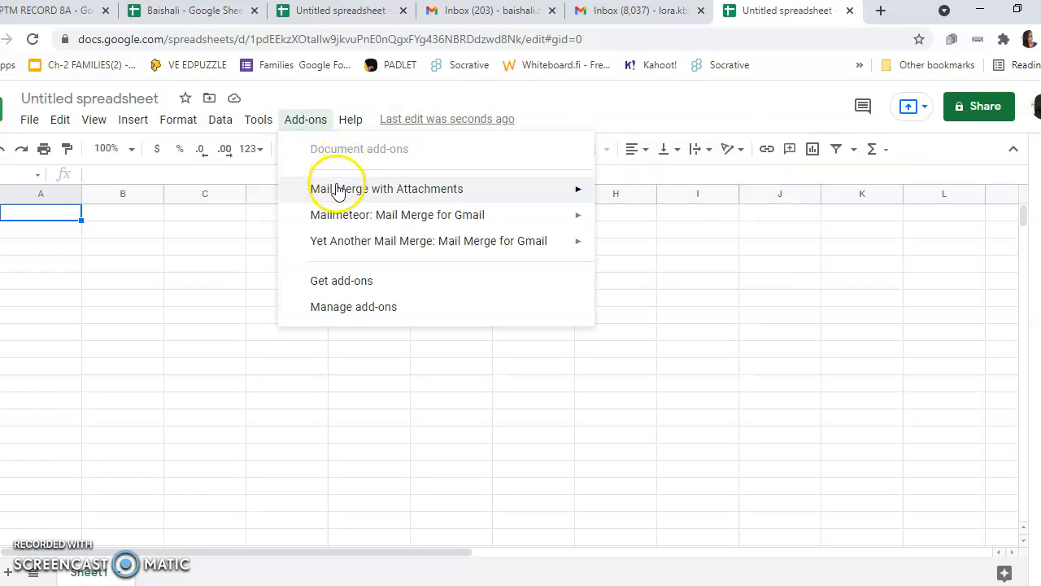
{"action": "mouse_move", "coordinate": [401, 218]}
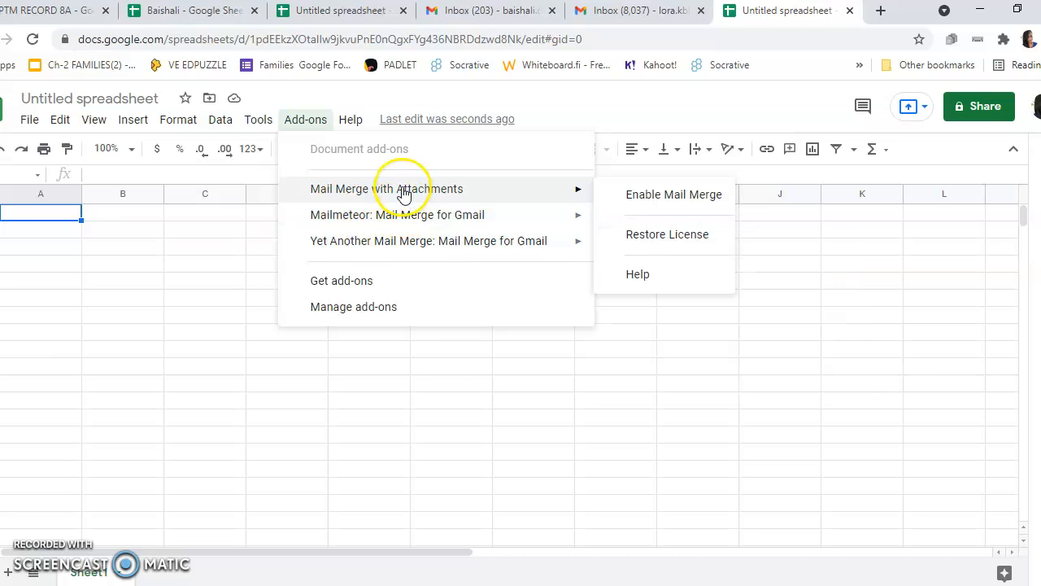
{"action": "mouse_move", "coordinate": [401, 193]}
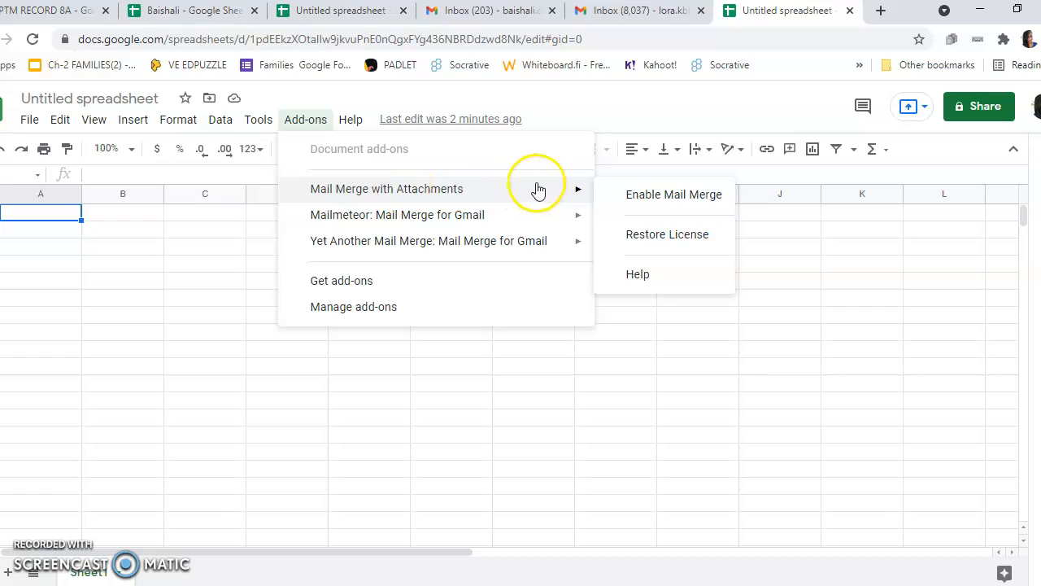
{"action": "left_click", "coordinate": [660, 199]}
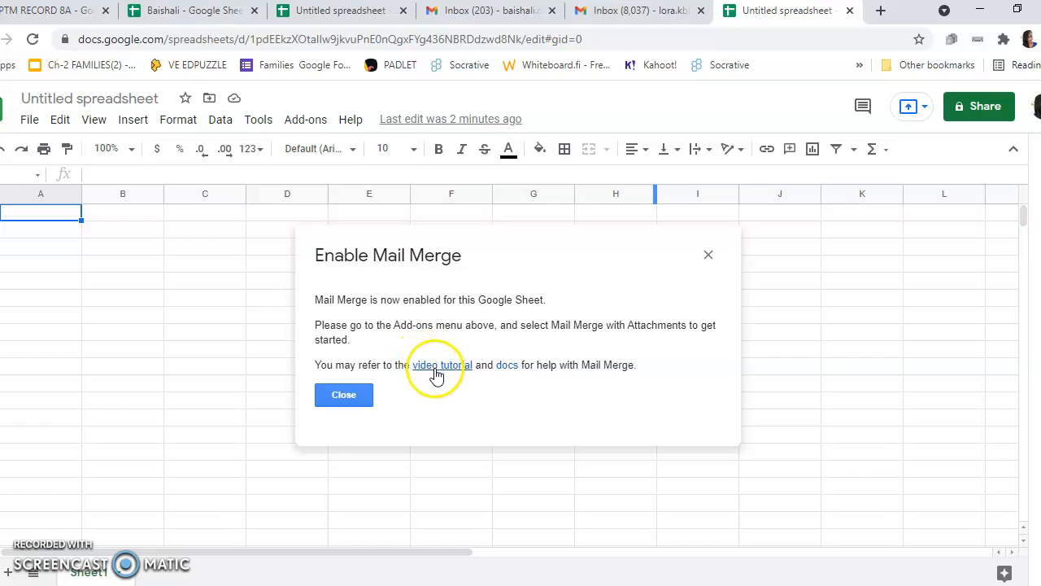
{"action": "left_click", "coordinate": [358, 396]}
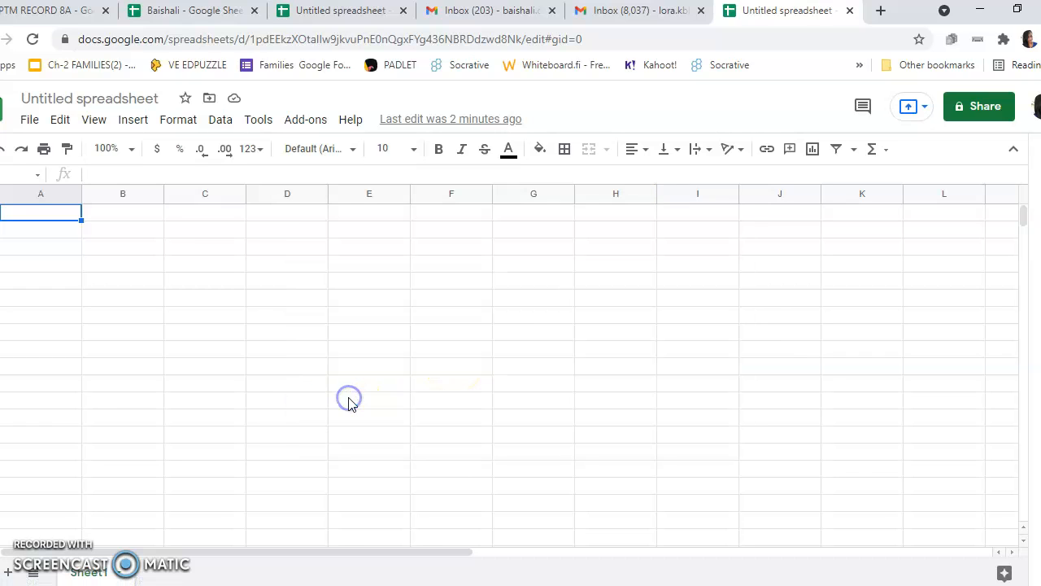
Step: Create a merge sheet with the Mail Merge with Attachments add-on
{"action": "left_click", "coordinate": [305, 122]}
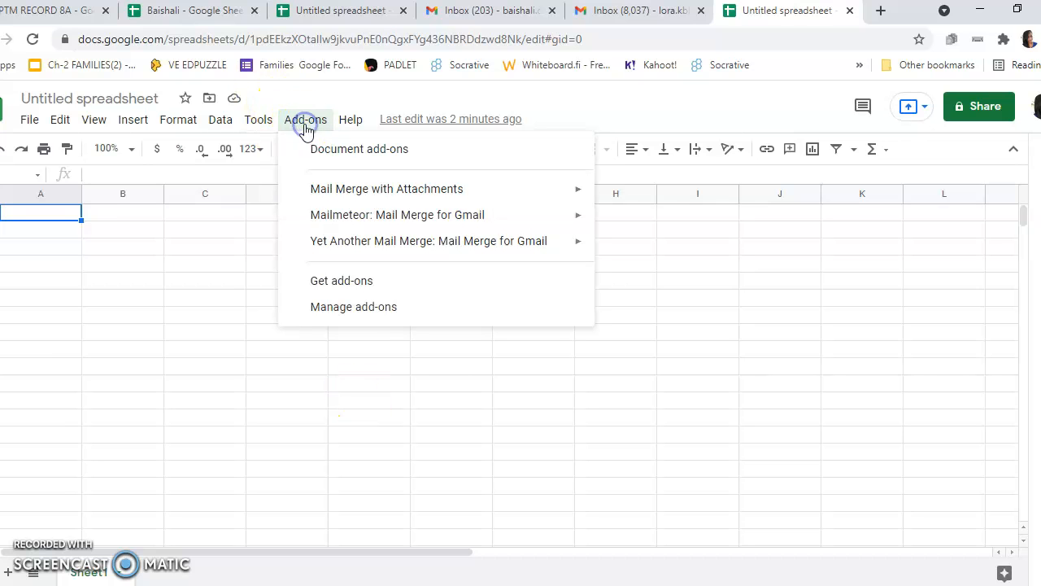
{"action": "left_click", "coordinate": [407, 188]}
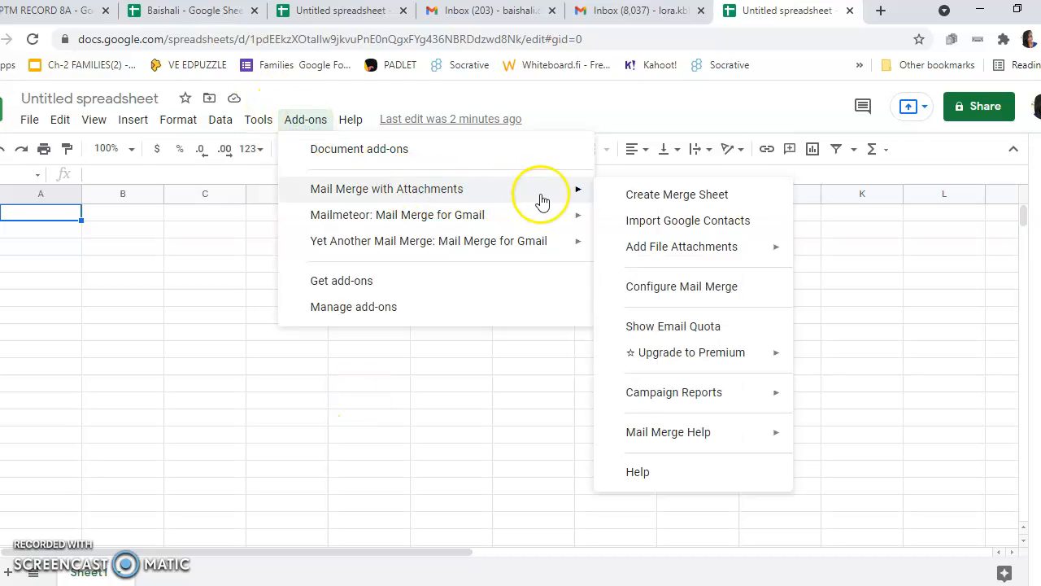
{"action": "left_click", "coordinate": [674, 199]}
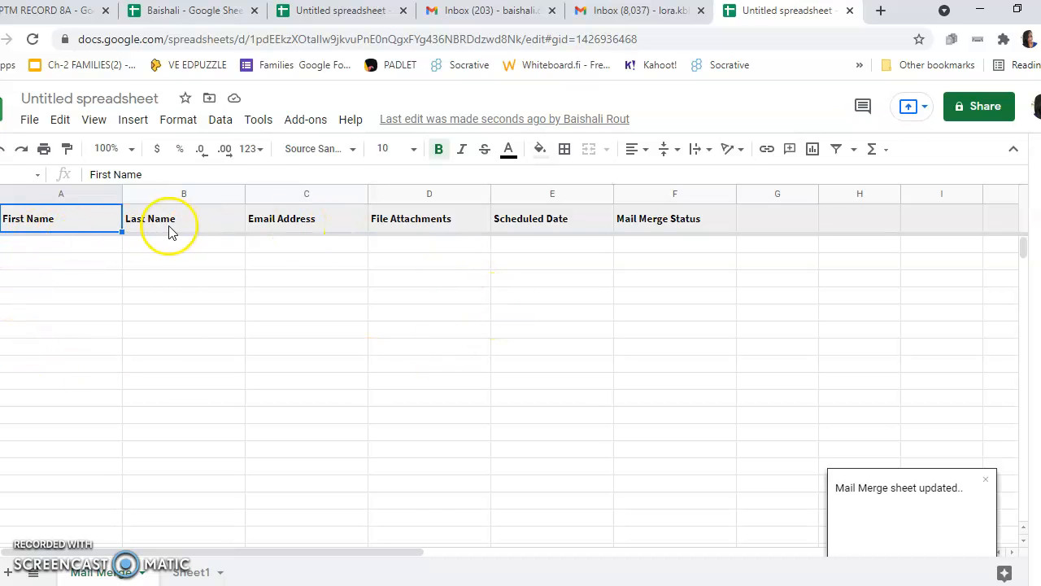
Step: Delete the Last Name column from the Mail Merge sheet
{"action": "left_click", "coordinate": [170, 193]}
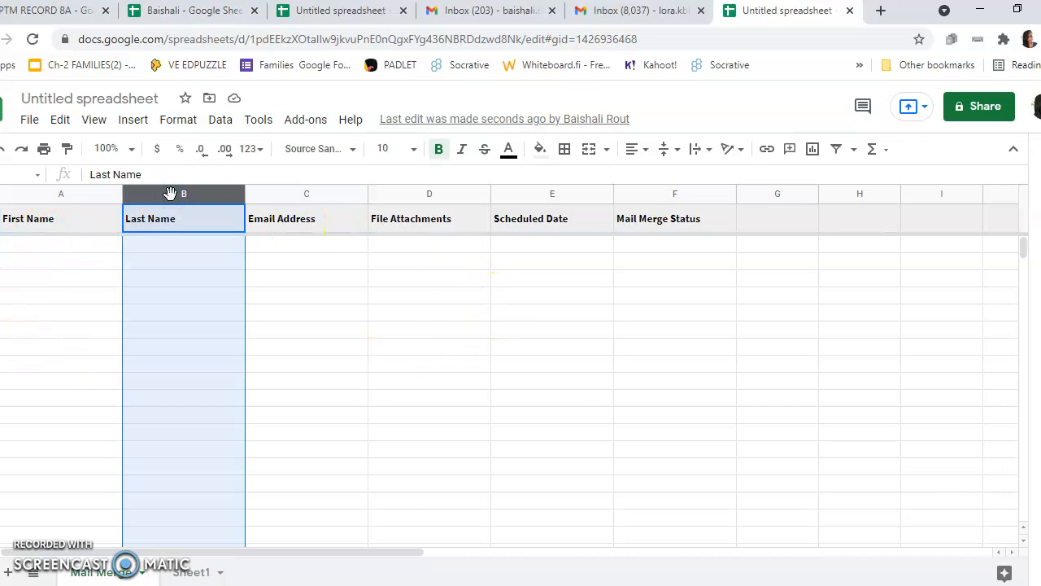
{"action": "right_click", "coordinate": [171, 193]}
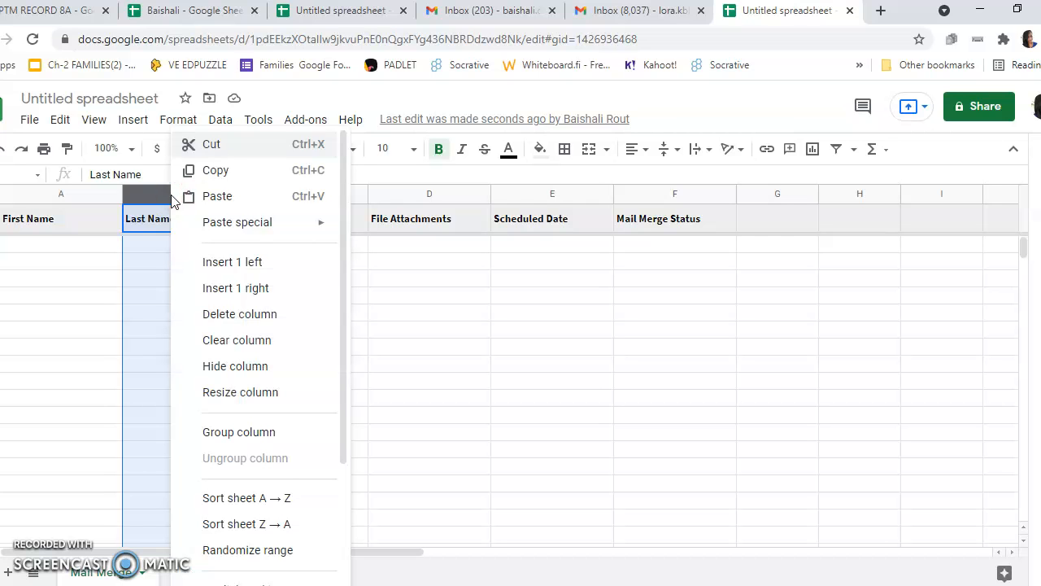
{"action": "left_click", "coordinate": [226, 313]}
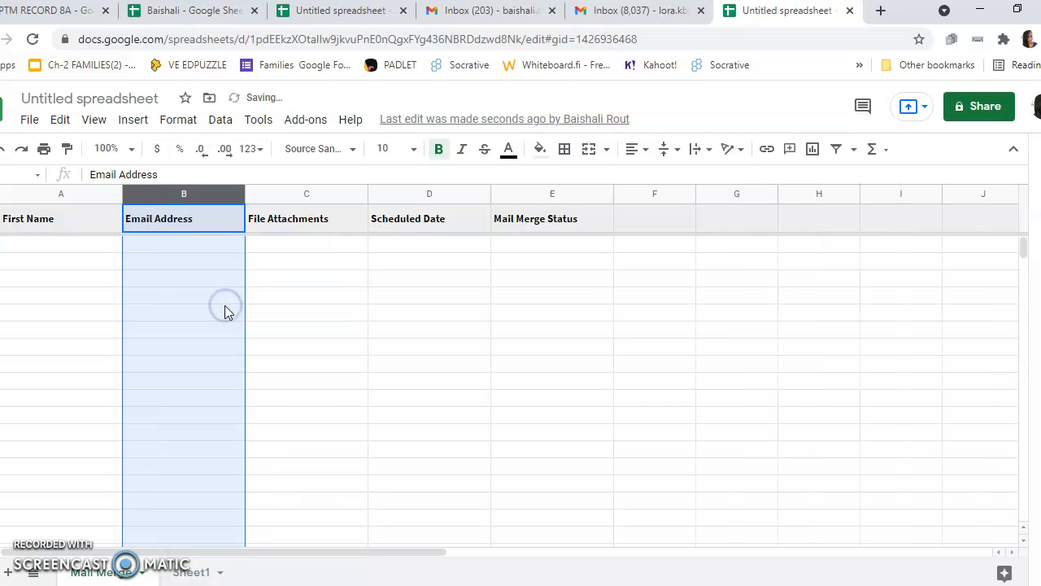
Step: Change the First Name header to Name and widen the Name and Email Address columns
{"action": "left_click", "coordinate": [70, 218]}
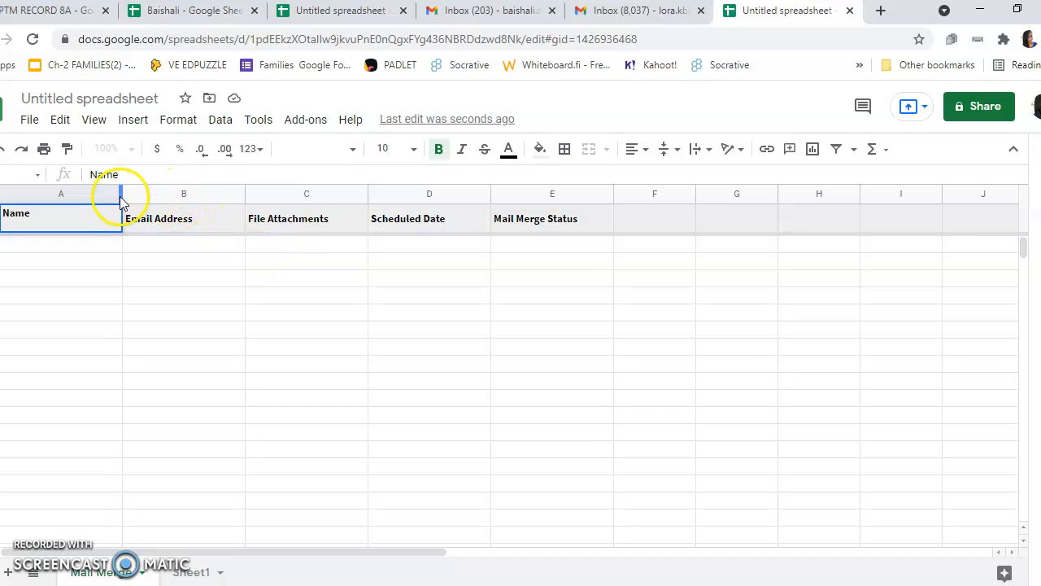
{"action": "left_click_drag", "start_coordinate": [127, 196], "coordinate": [172, 197]}
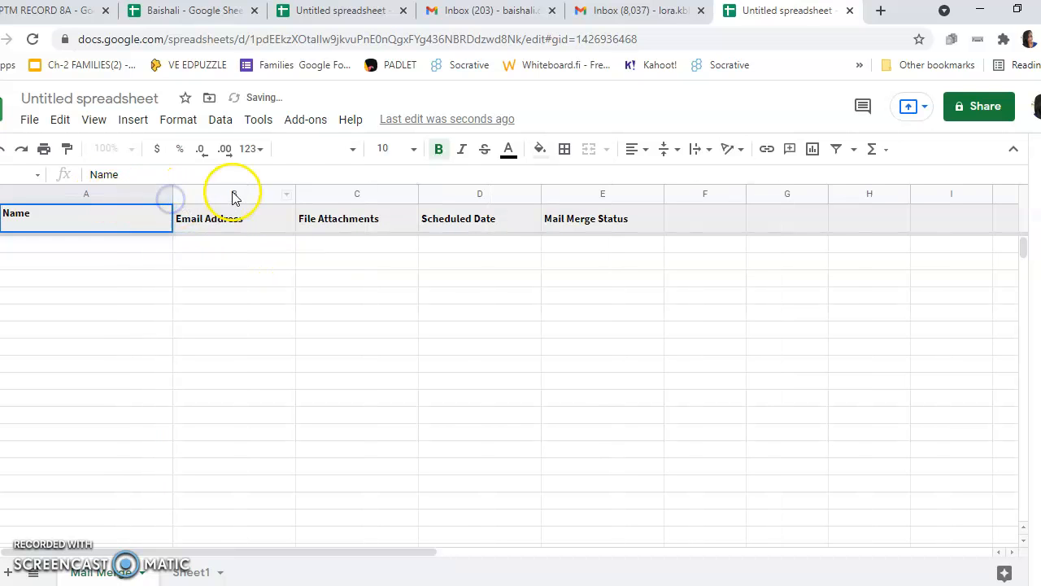
{"action": "left_click_drag", "start_coordinate": [296, 196], "coordinate": [352, 205]}
Step: Paste the three recipients' names and email addresses from the other untitled mail merge spreadsheet into the new sheet, starting at A2
{"action": "left_click", "coordinate": [333, 11]}
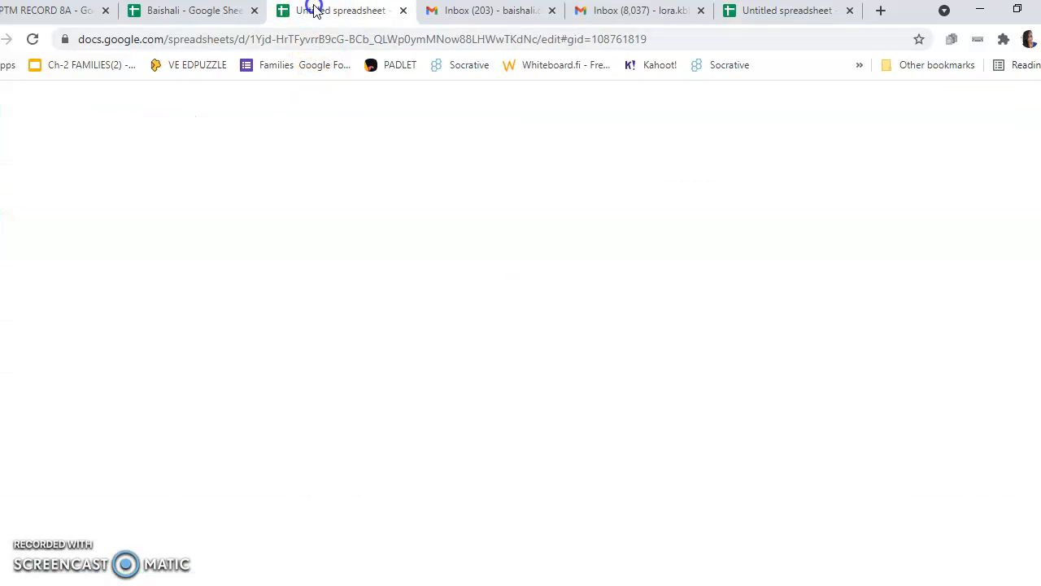
{"action": "left_click", "coordinate": [171, 13]}
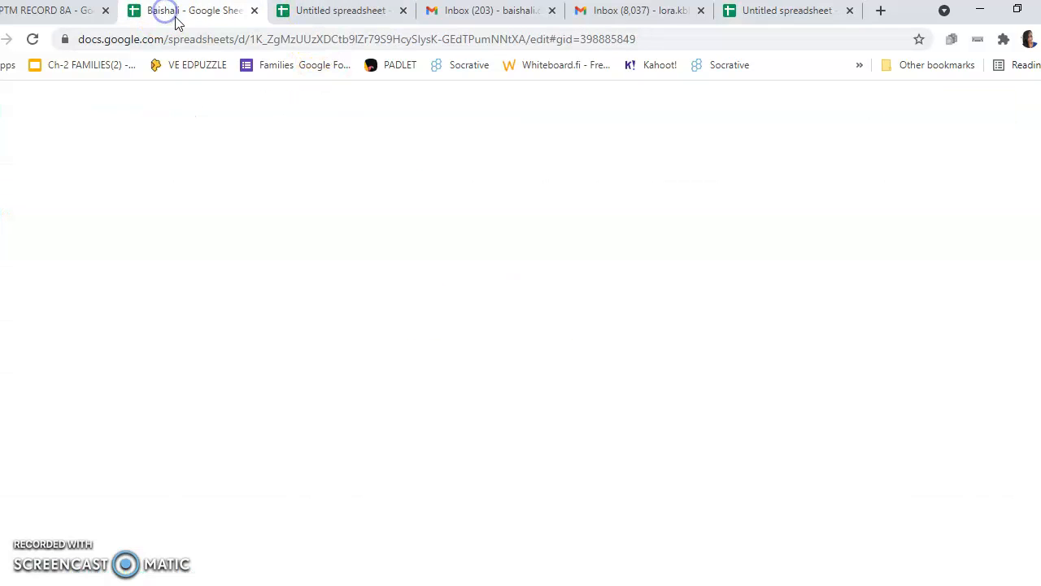
{"action": "left_click", "coordinate": [300, 11]}
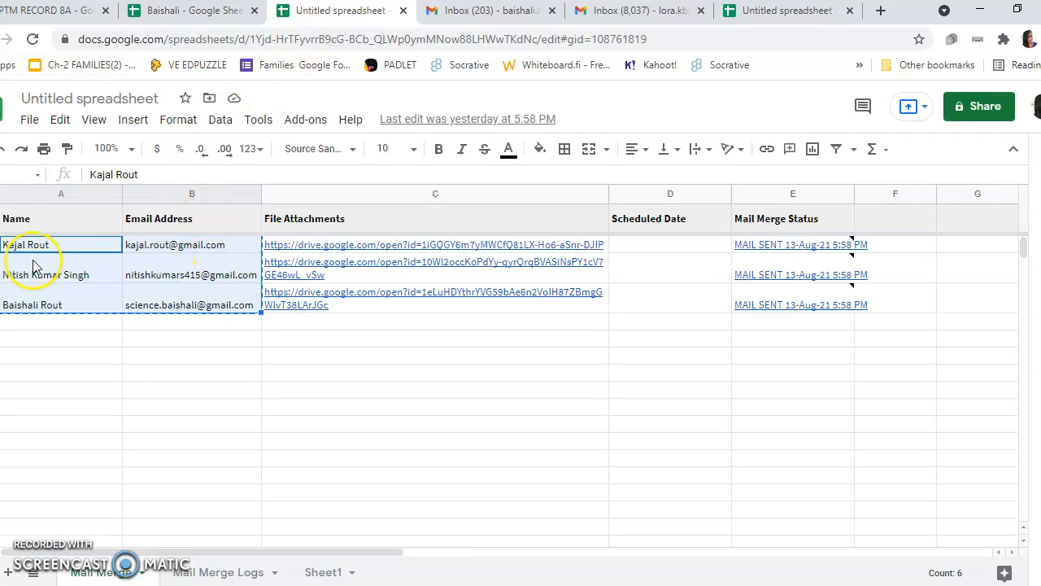
{"action": "left_click", "coordinate": [781, 11]}
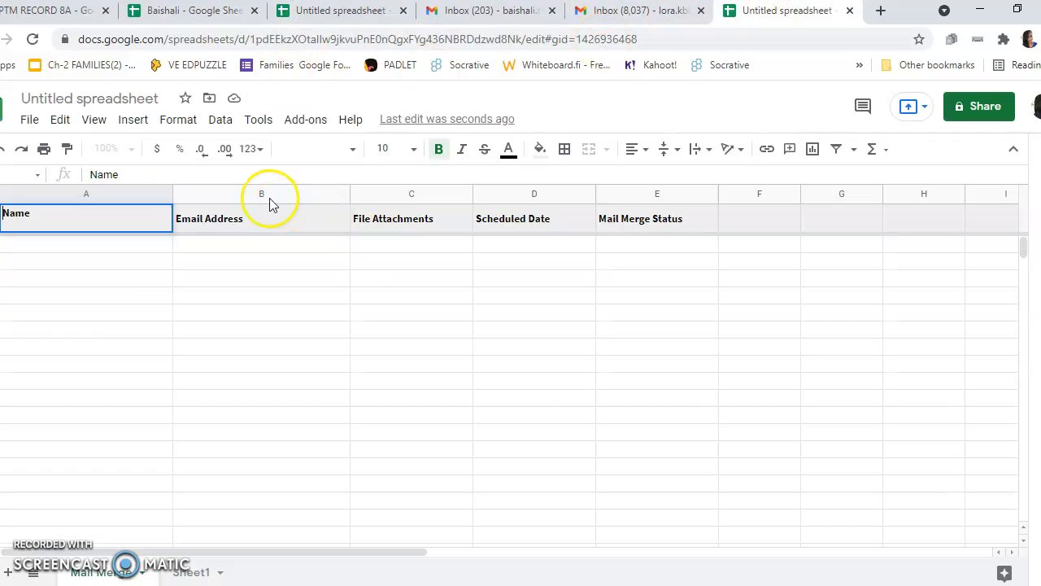
{"action": "left_click", "coordinate": [72, 245]}
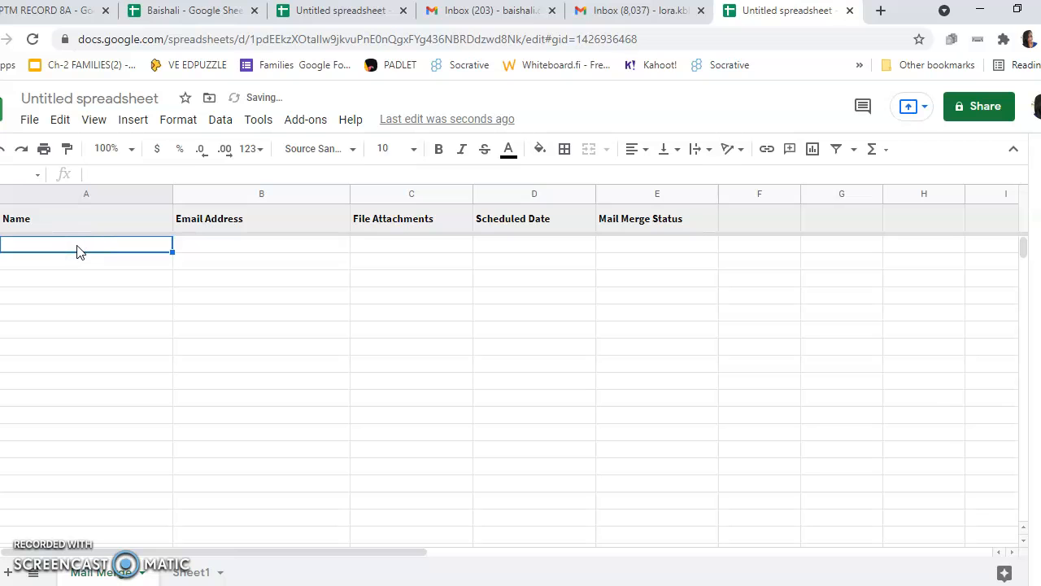
{"action": "key", "text": "ctrl+v"}
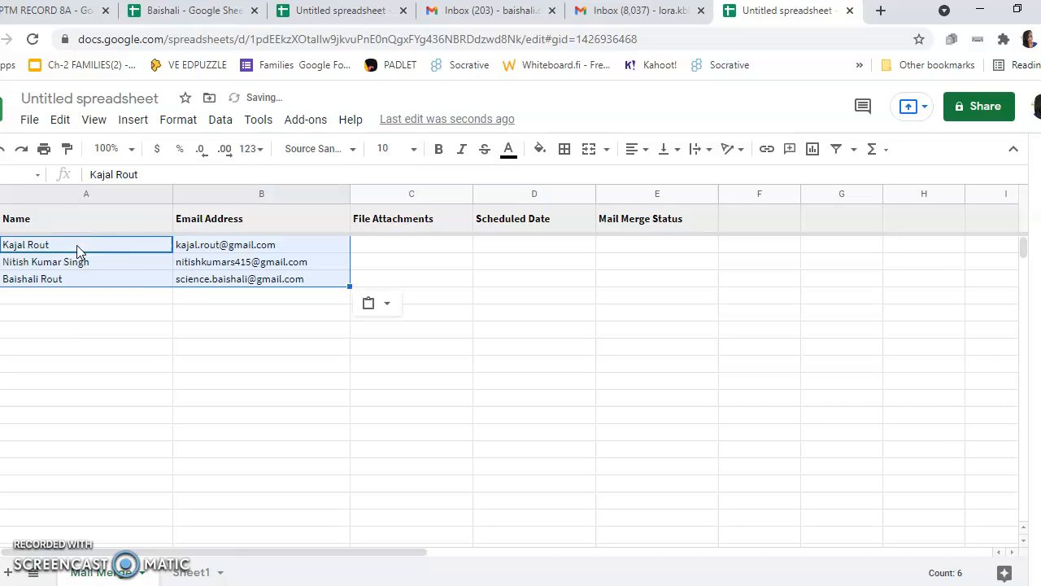
{"action": "left_click", "coordinate": [260, 350]}
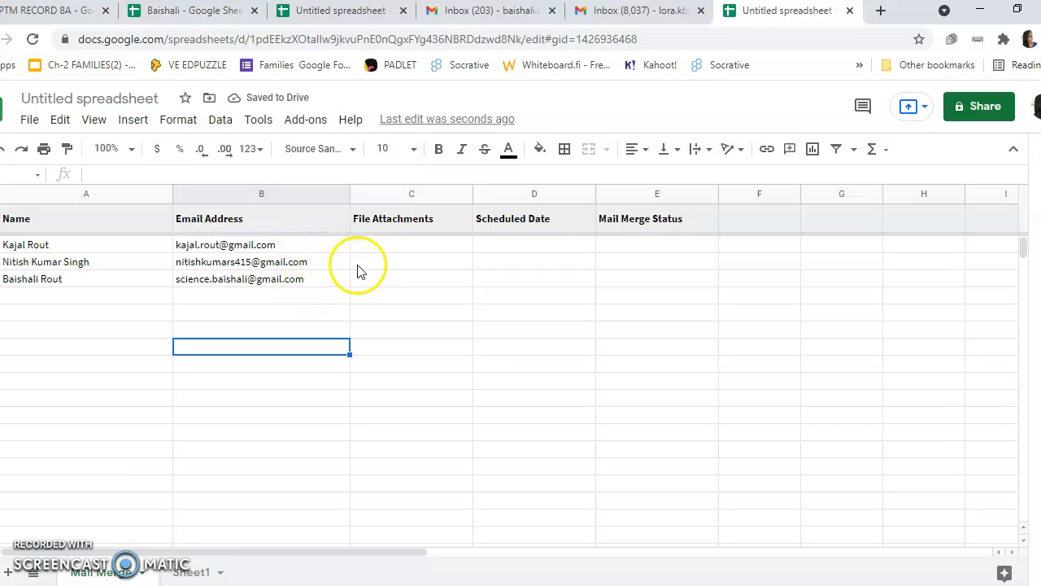
Step: Widen the File Attachments column and open the Mail Merge with Attachments computer file picker for the first recipient's cell C2
{"action": "left_click_drag", "start_coordinate": [472, 197], "coordinate": [523, 199]}
{"action": "left_click_drag", "start_coordinate": [549, 208], "coordinate": [549, 209]}
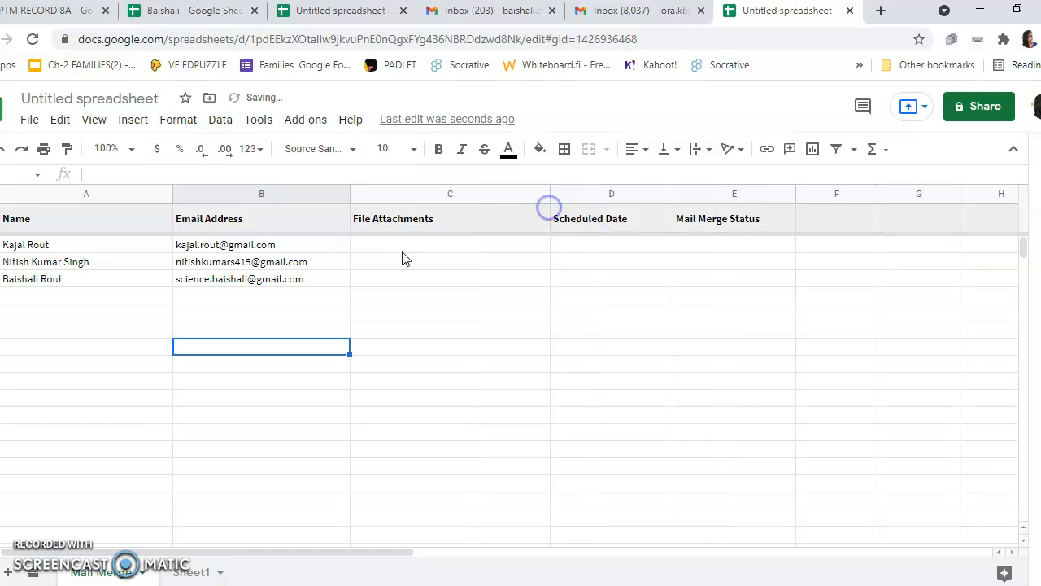
{"action": "left_click", "coordinate": [384, 246]}
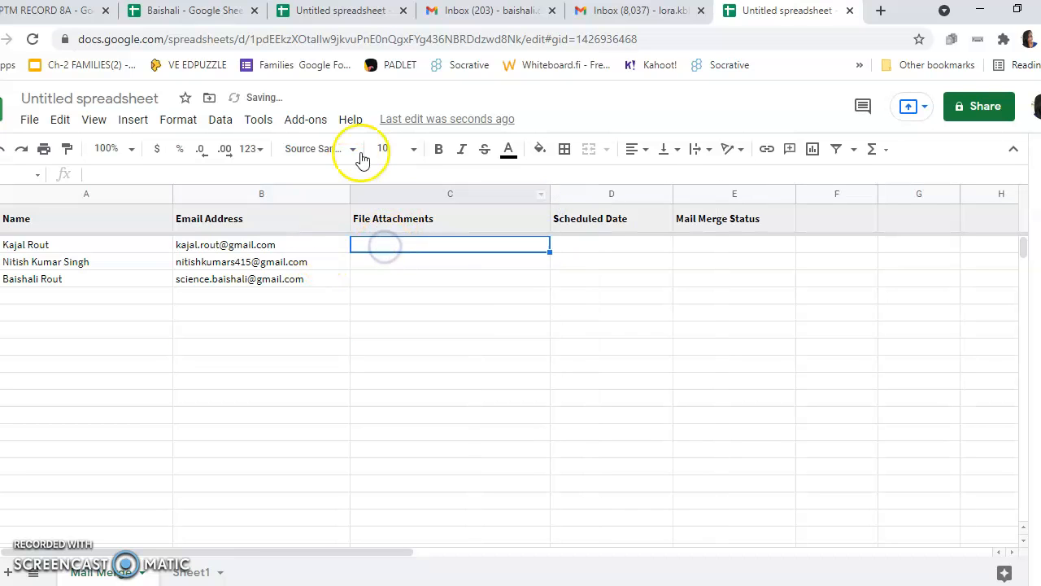
{"action": "left_click", "coordinate": [312, 119]}
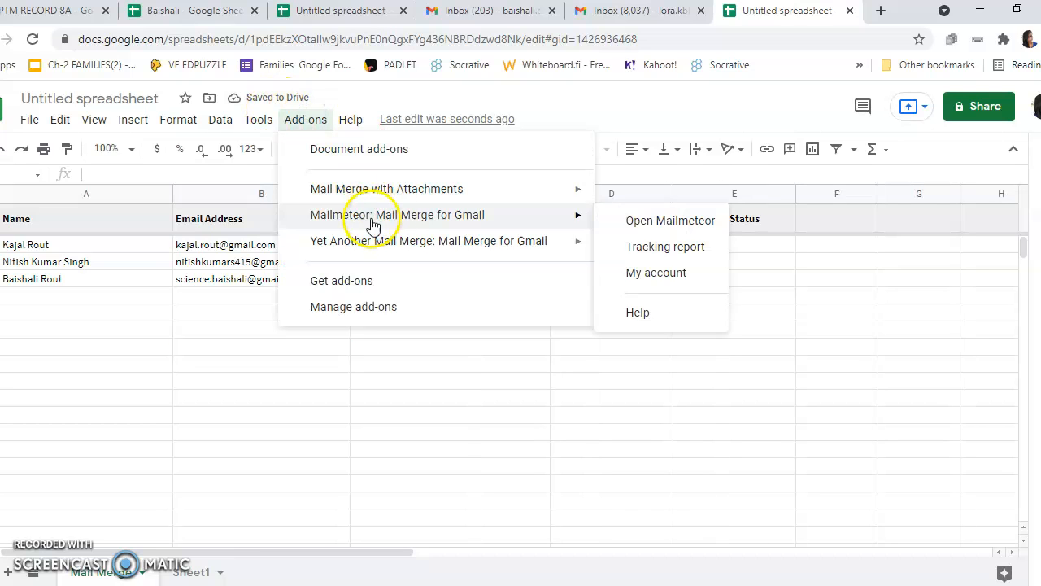
{"action": "mouse_move", "coordinate": [490, 187]}
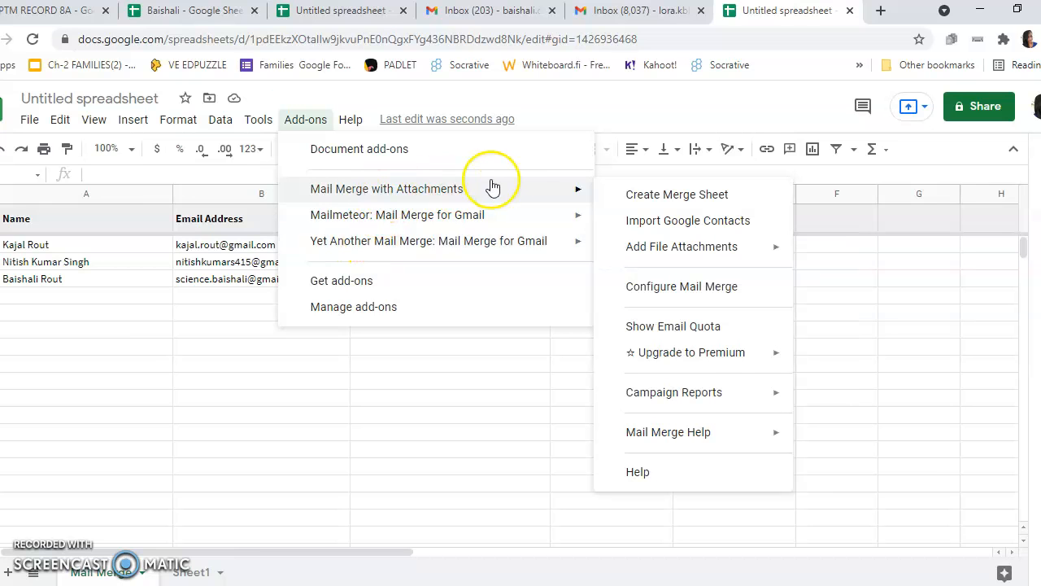
{"action": "mouse_move", "coordinate": [673, 255]}
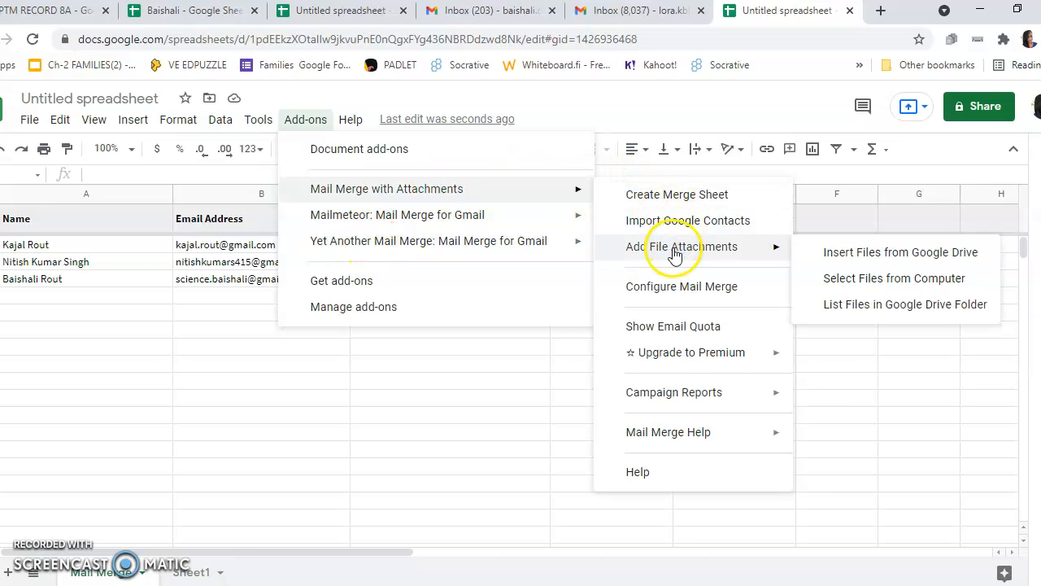
{"action": "left_click", "coordinate": [779, 252]}
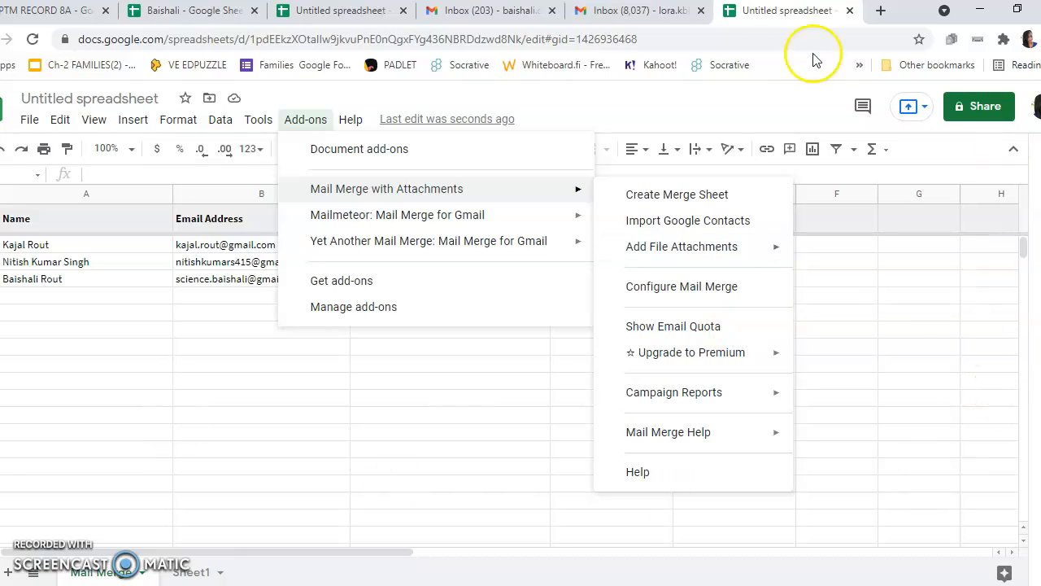
{"action": "mouse_move", "coordinate": [735, 254]}
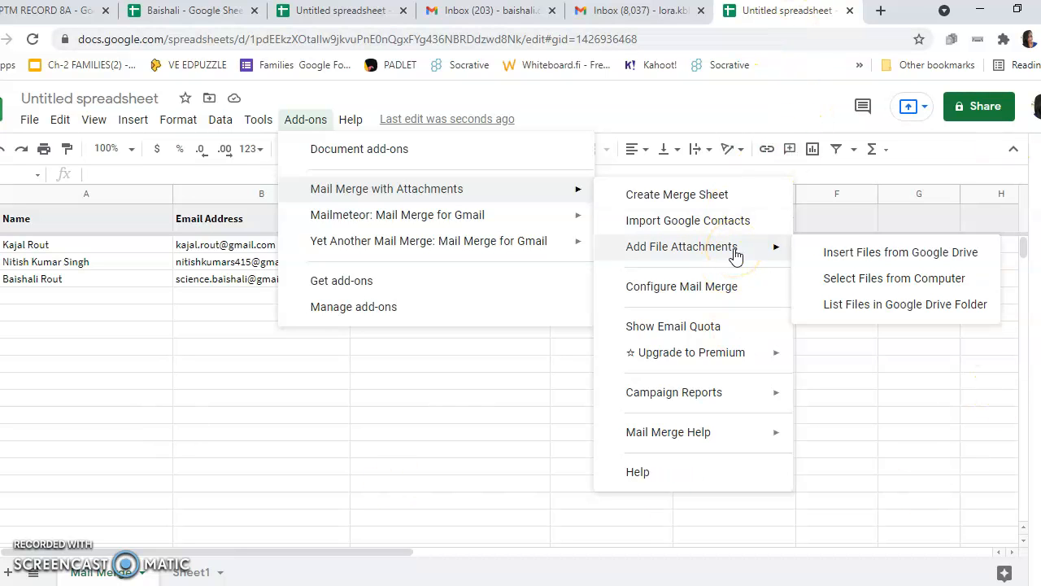
{"action": "left_click", "coordinate": [911, 278]}
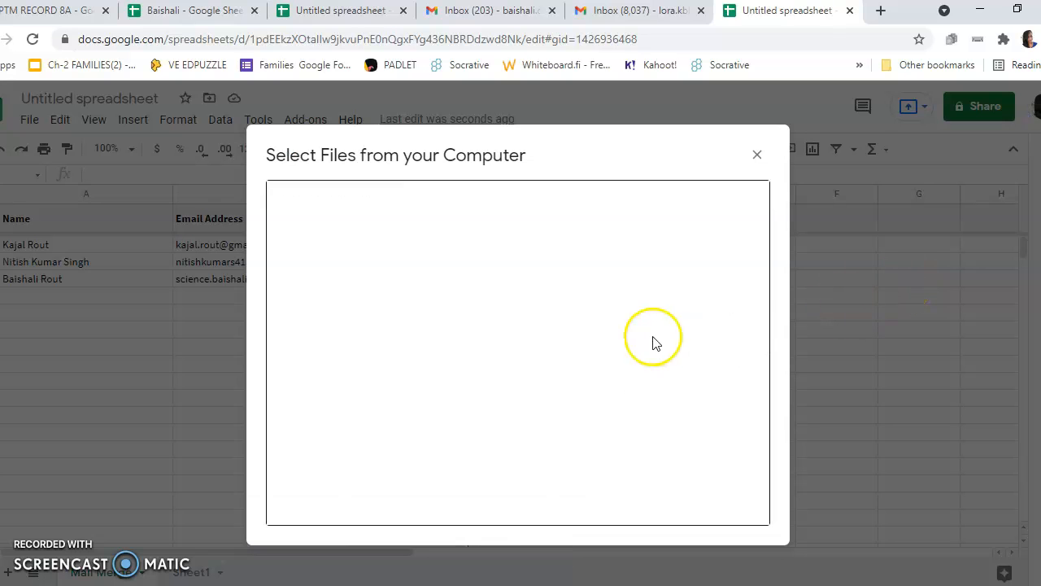
Step: Upload Virtual Book Fair Ages 7-10 Aug 2021.pdf from the Downloads folder as the first recipient's attachment
{"action": "left_click", "coordinate": [500, 349]}
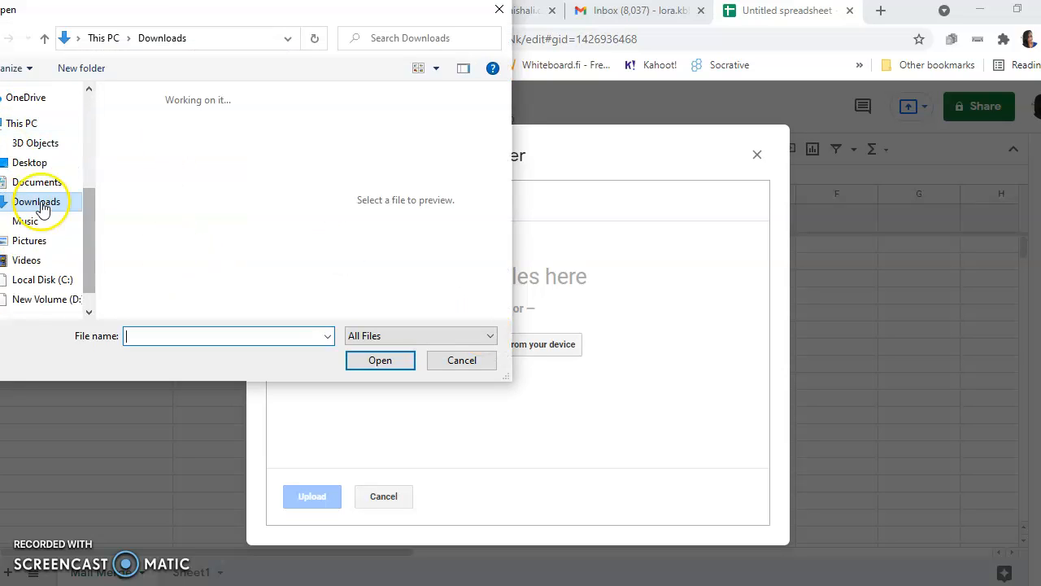
{"action": "left_click", "coordinate": [41, 206]}
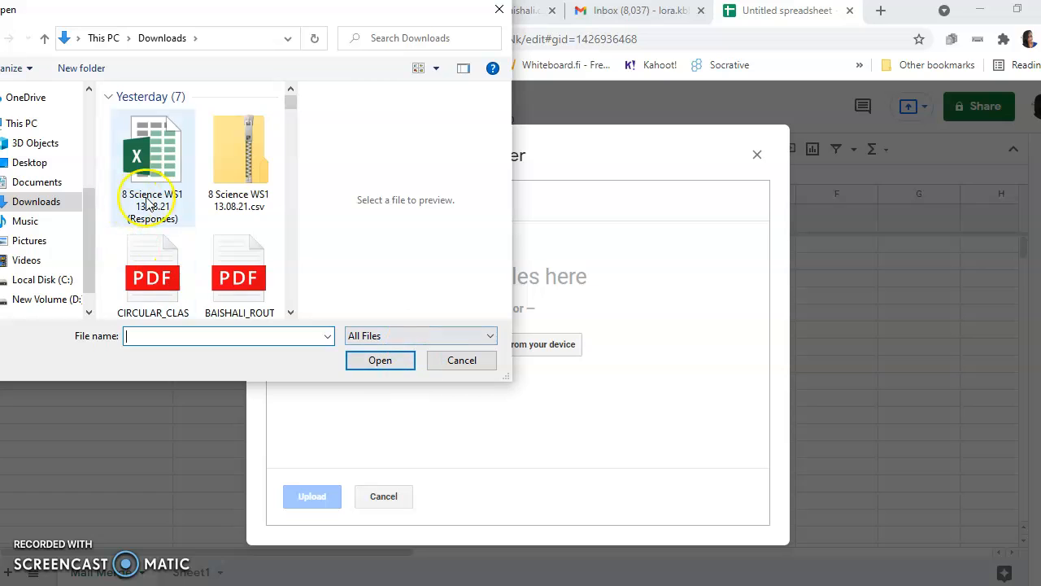
{"action": "scroll", "coordinate": [168, 281], "scroll_direction": "down", "scroll_amount": 5}
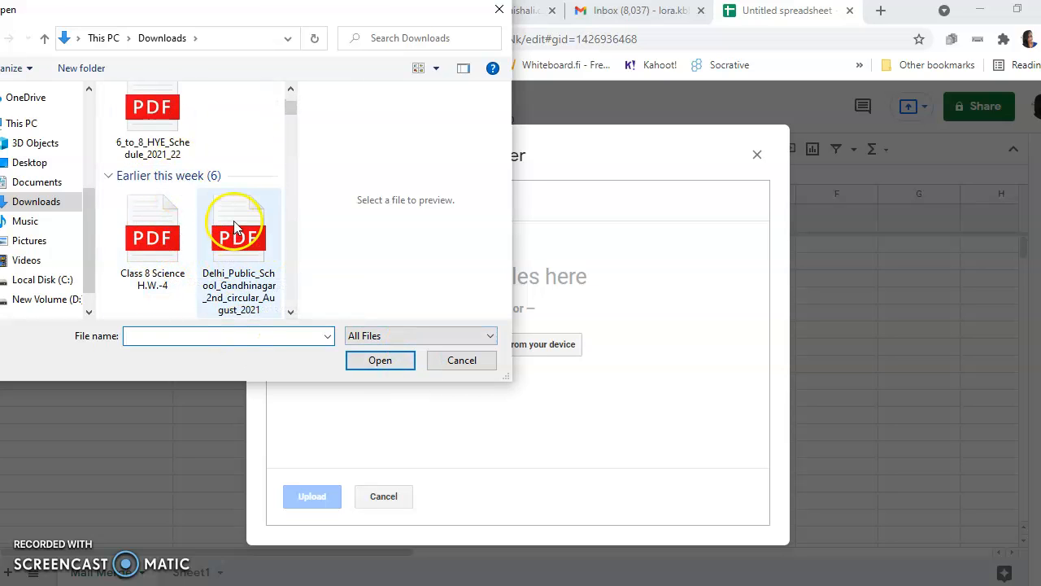
{"action": "scroll", "coordinate": [236, 228], "scroll_direction": "down", "scroll_amount": 3}
{"action": "scroll", "coordinate": [234, 228], "scroll_direction": "down", "scroll_amount": 4}
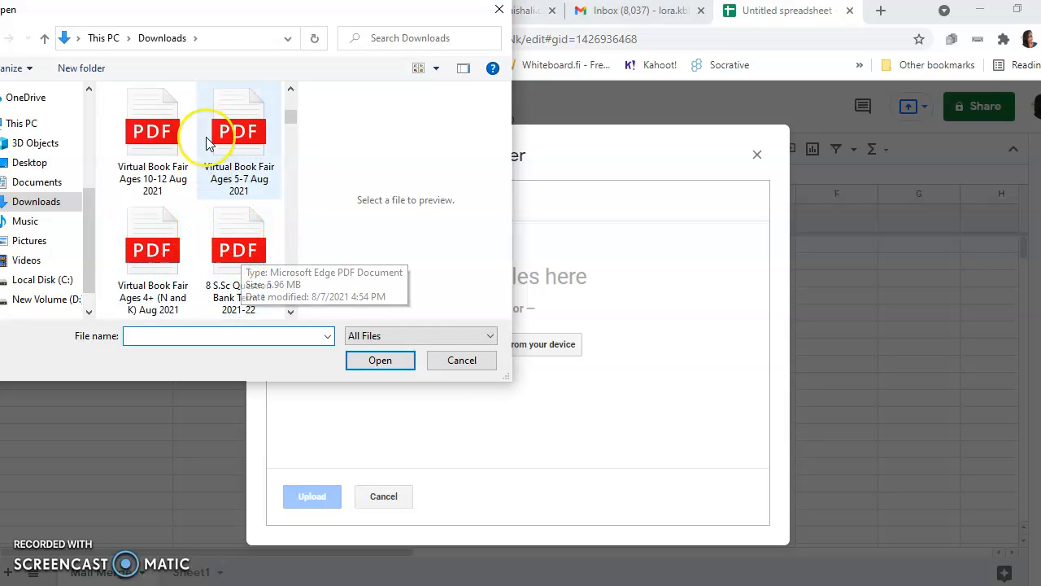
{"action": "scroll", "coordinate": [238, 253], "scroll_direction": "down", "scroll_amount": 3}
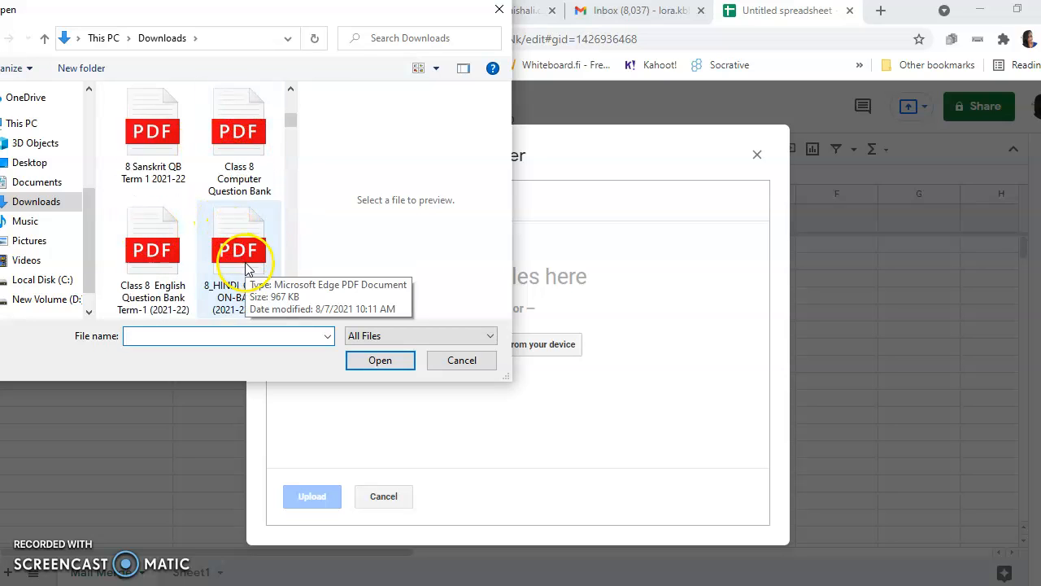
{"action": "scroll", "coordinate": [248, 179], "scroll_direction": "up", "scroll_amount": 4}
{"action": "left_click", "coordinate": [248, 173]}
{"action": "left_click", "coordinate": [366, 363]}
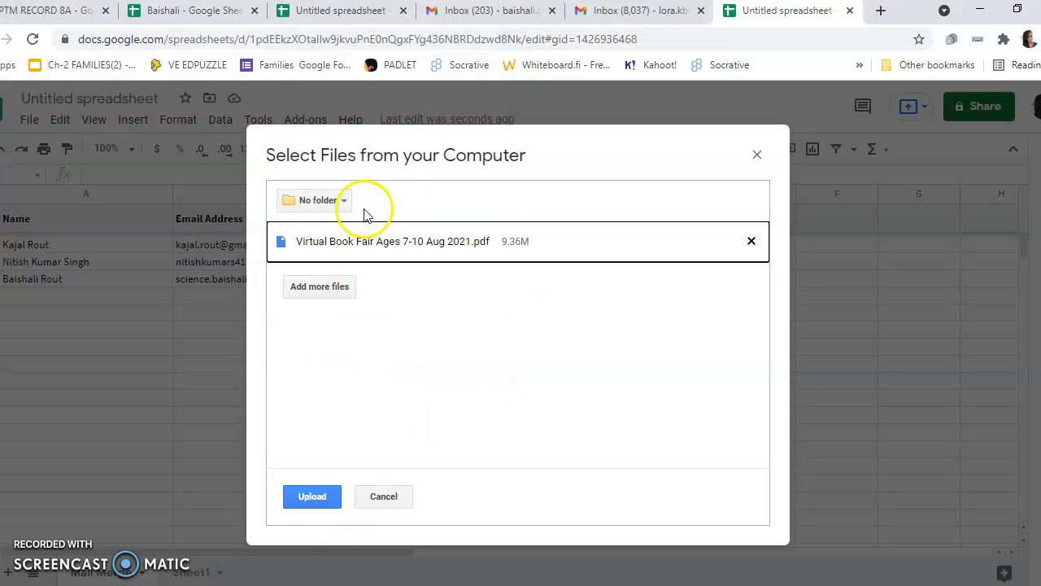
{"action": "left_click", "coordinate": [321, 497]}
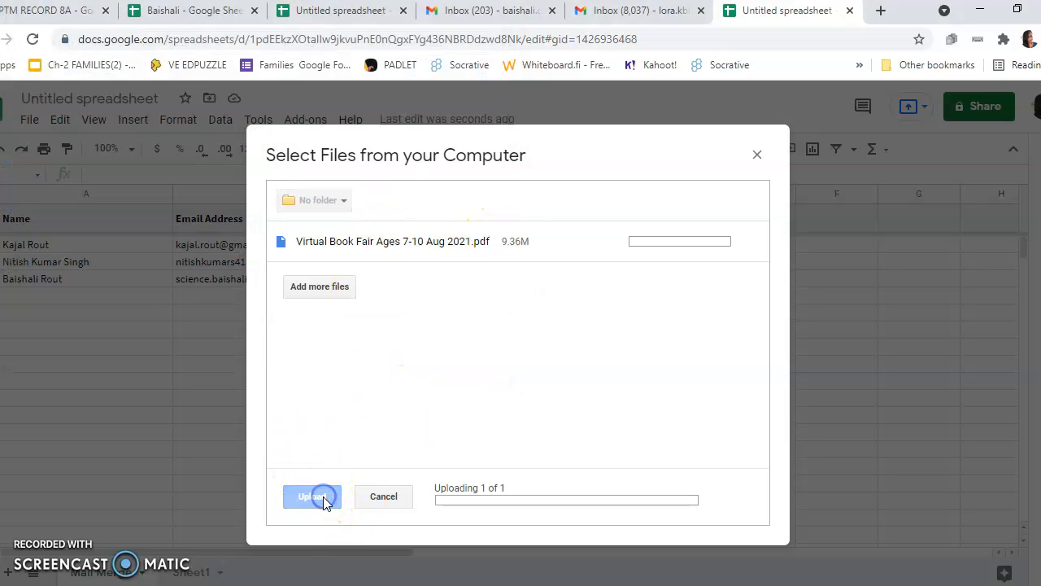
{"action": "left_click", "coordinate": [327, 499]}
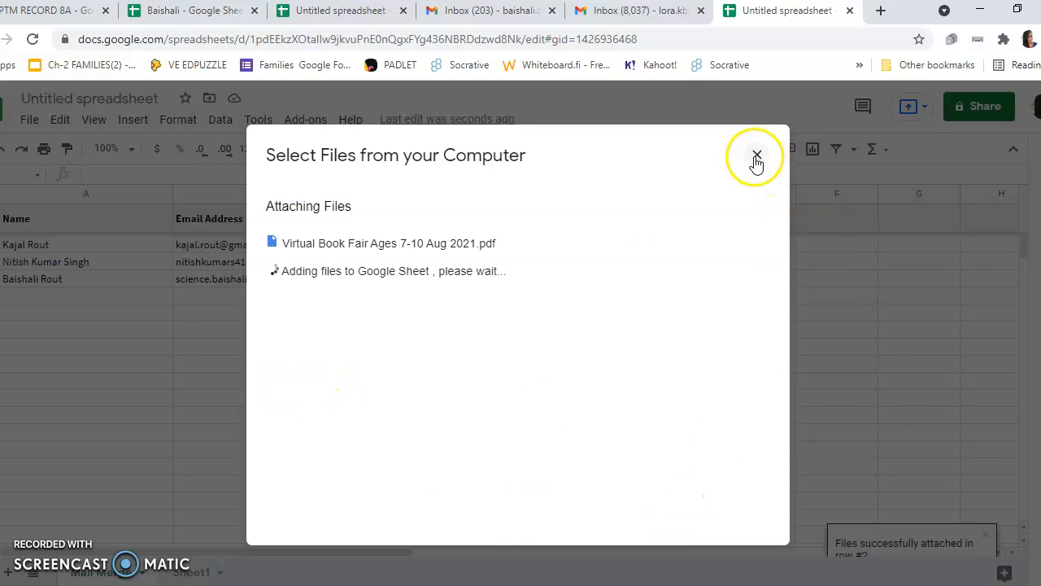
{"action": "left_click", "coordinate": [757, 154]}
Step: Attach 8_ART_INTEGRATED_PROJECT.pdf from Google Drive to the second recipient's File Attachments cell, C3
{"action": "left_click", "coordinate": [449, 265]}
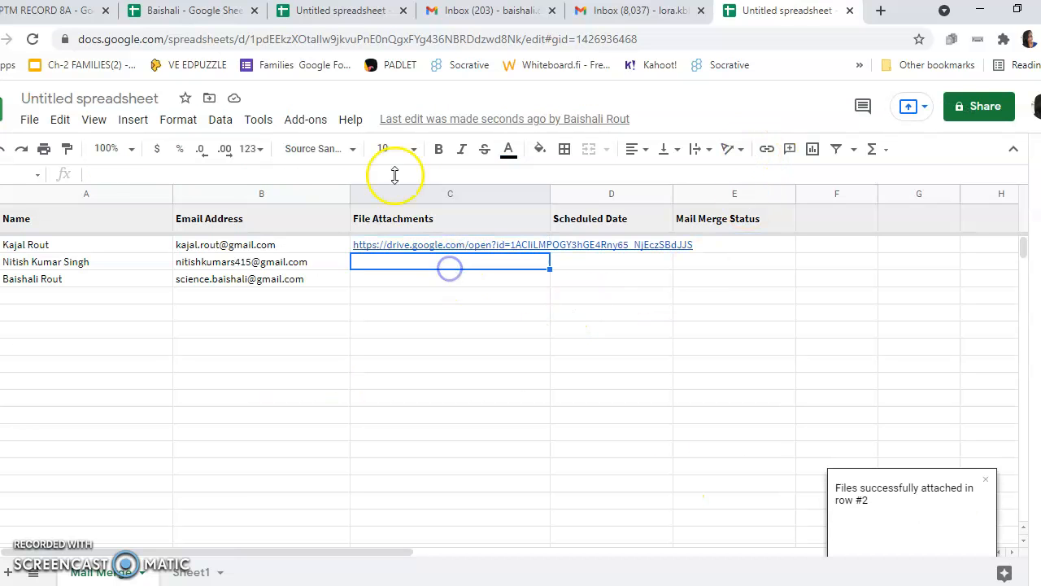
{"action": "left_click", "coordinate": [301, 122]}
{"action": "mouse_move", "coordinate": [576, 192]}
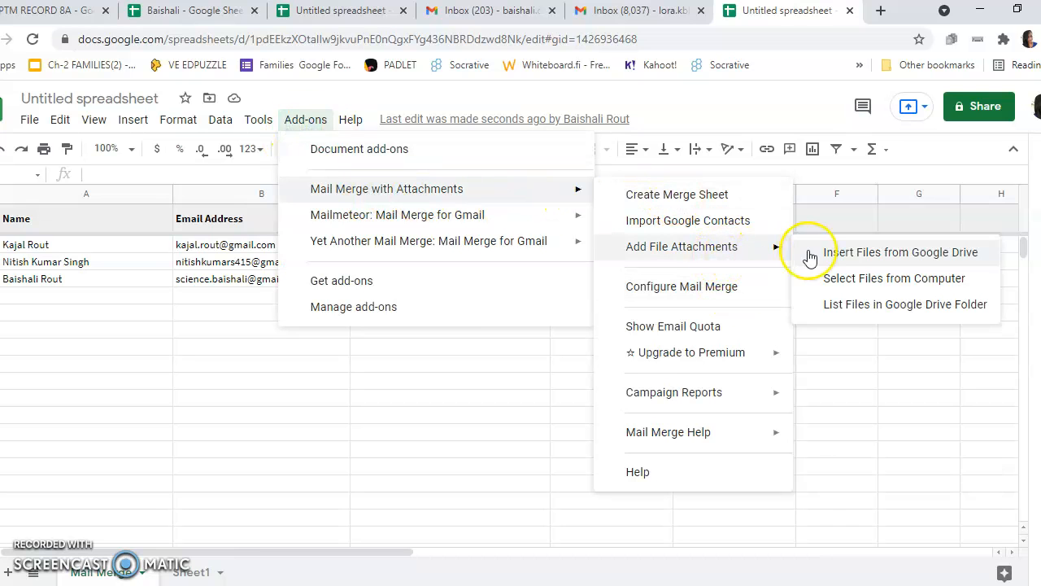
{"action": "left_click", "coordinate": [807, 253]}
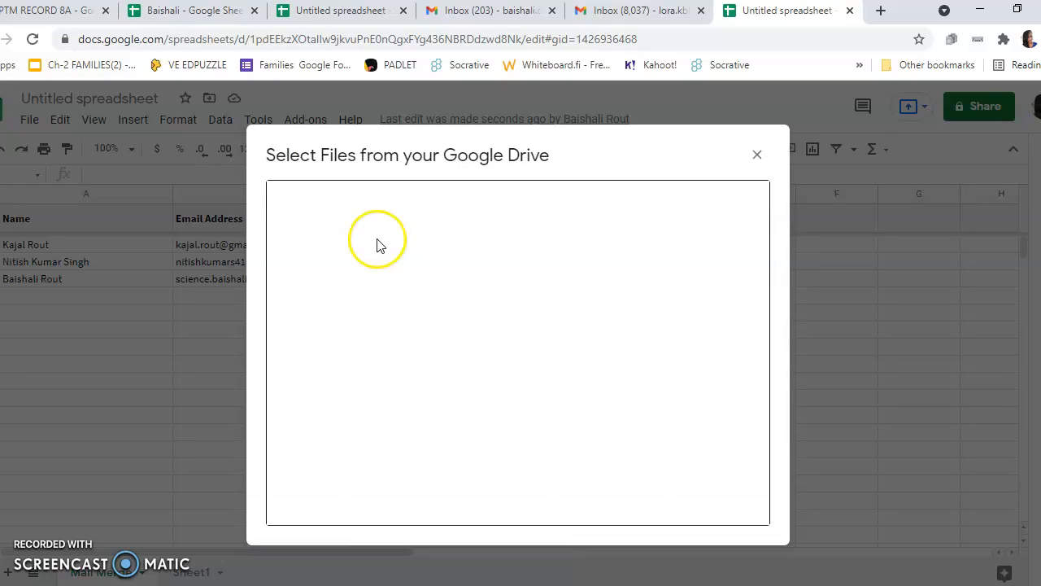
{"action": "scroll", "coordinate": [439, 370], "scroll_direction": "down", "scroll_amount": 5}
{"action": "scroll", "coordinate": [460, 375], "scroll_direction": "up", "scroll_amount": 1}
{"action": "scroll", "coordinate": [460, 375], "scroll_direction": "down", "scroll_amount": 4}
{"action": "scroll", "coordinate": [460, 374], "scroll_direction": "up", "scroll_amount": 1}
{"action": "left_click", "coordinate": [423, 294]}
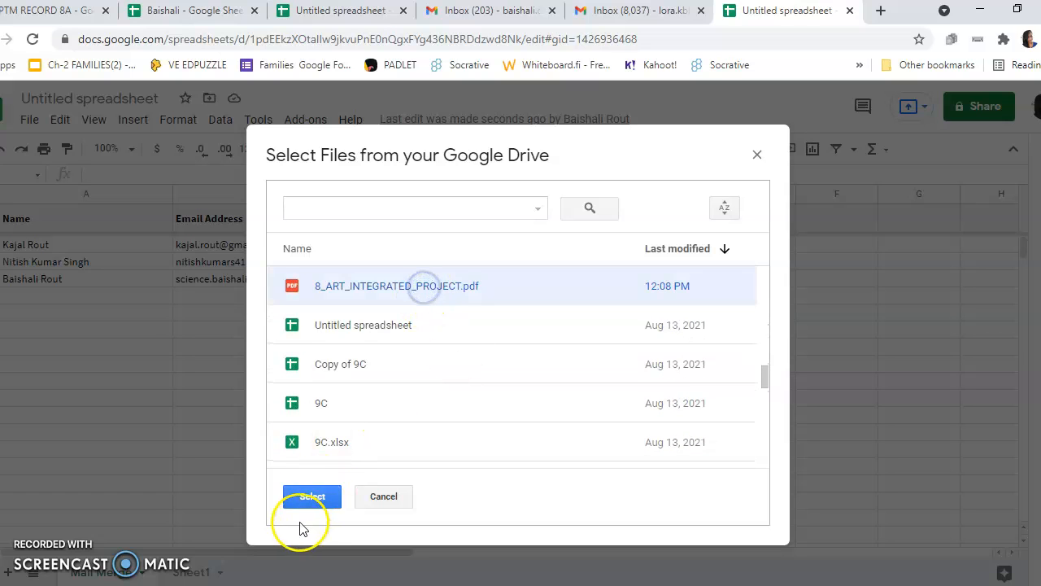
{"action": "left_click", "coordinate": [310, 493]}
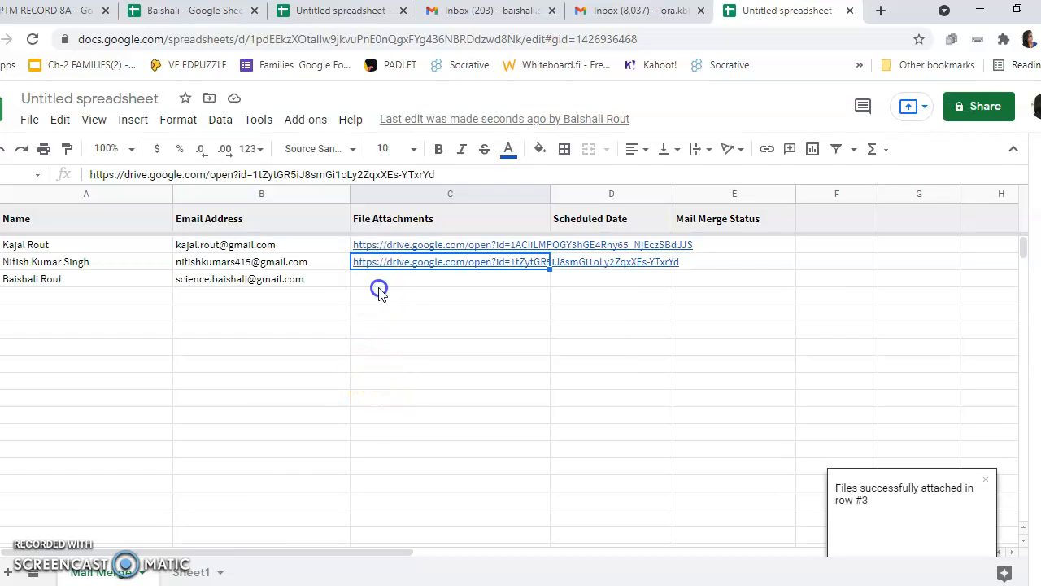
Step: Attach a file from Google Drive to the third recipient's File Attachments cell, C4
{"action": "left_click", "coordinate": [379, 286]}
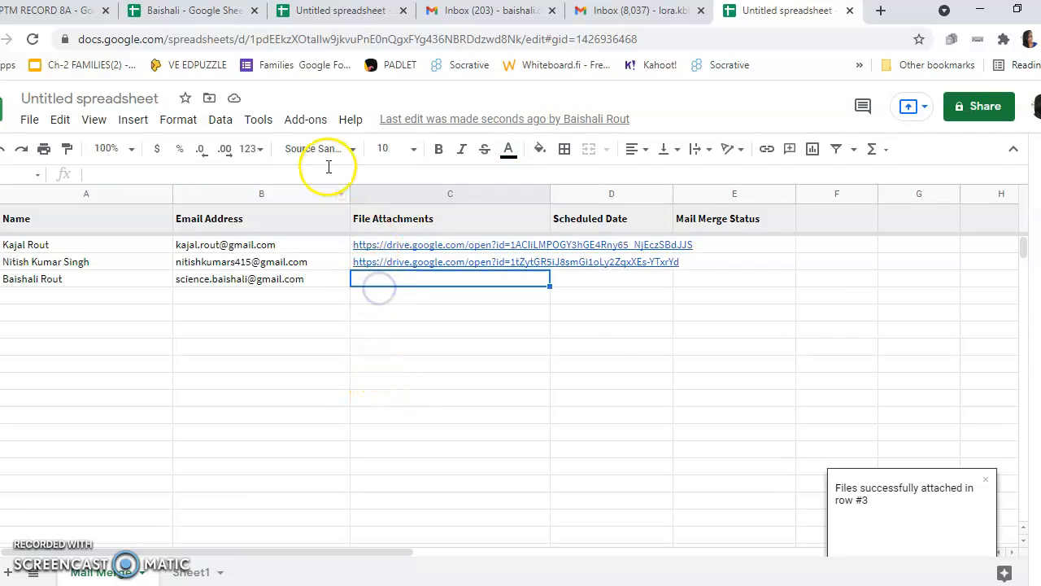
{"action": "left_click", "coordinate": [305, 119]}
{"action": "mouse_move", "coordinate": [490, 214]}
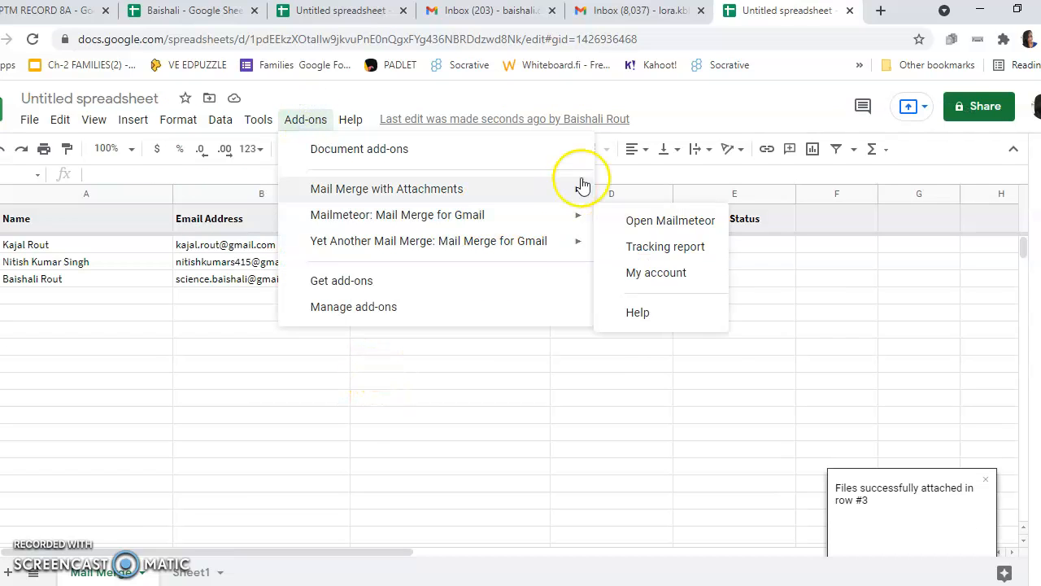
{"action": "mouse_move", "coordinate": [578, 189]}
{"action": "left_click", "coordinate": [724, 248]}
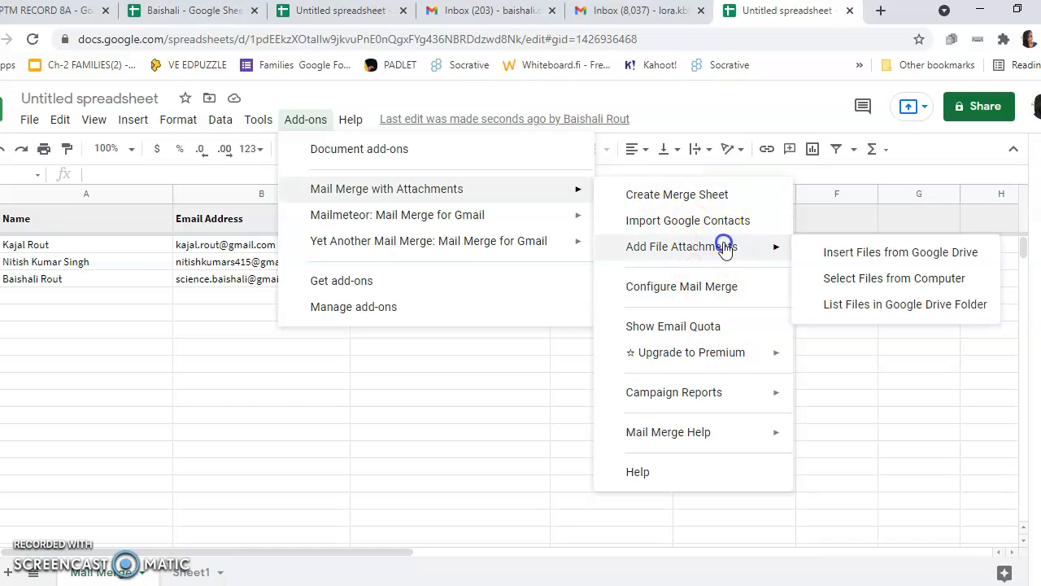
{"action": "left_click", "coordinate": [882, 254]}
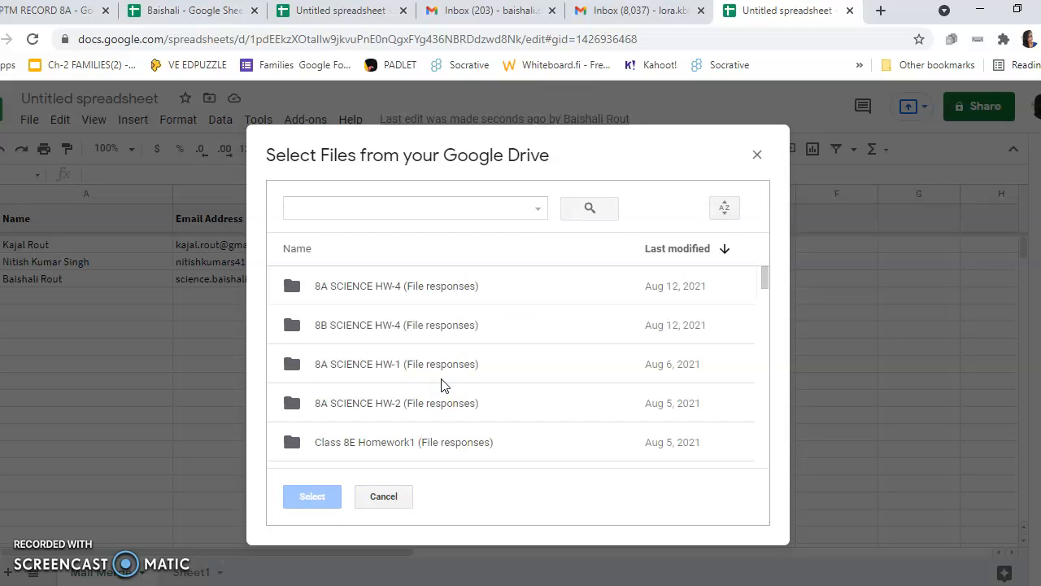
{"action": "scroll", "coordinate": [426, 407], "scroll_direction": "down", "scroll_amount": 10}
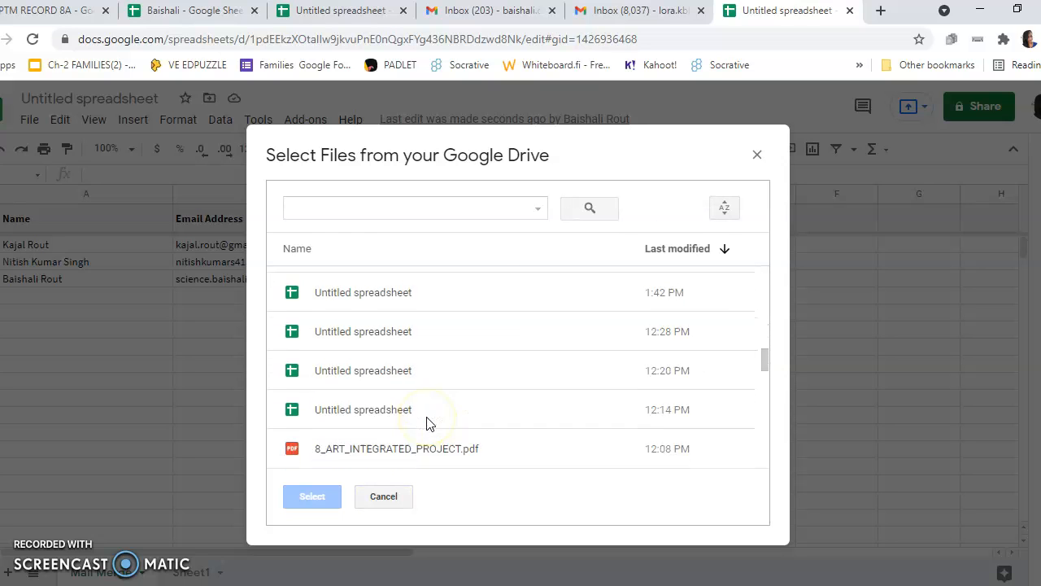
{"action": "scroll", "coordinate": [425, 423], "scroll_direction": "down", "scroll_amount": 10}
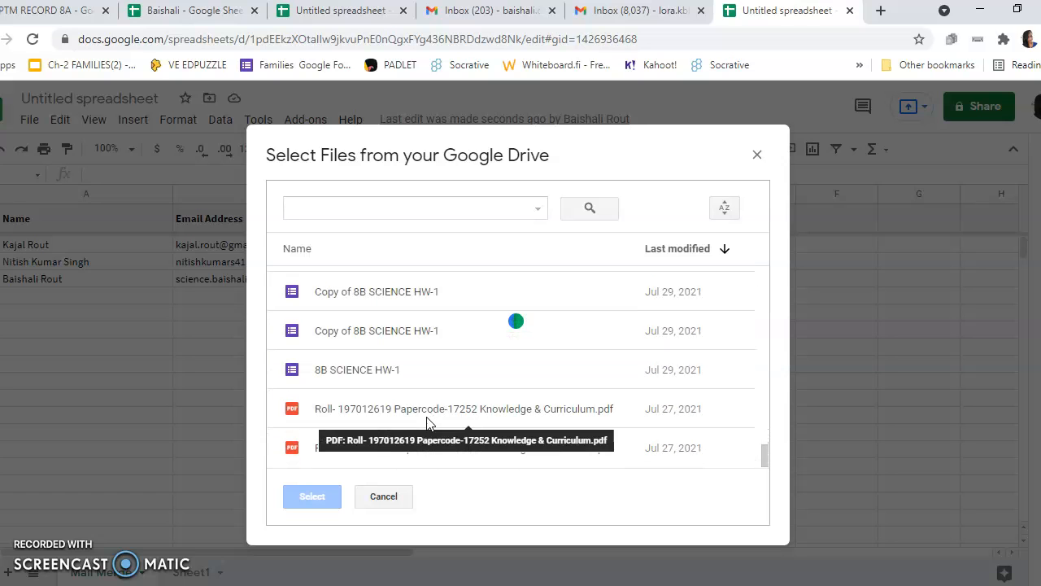
{"action": "scroll", "coordinate": [383, 411], "scroll_direction": "down", "scroll_amount": 10}
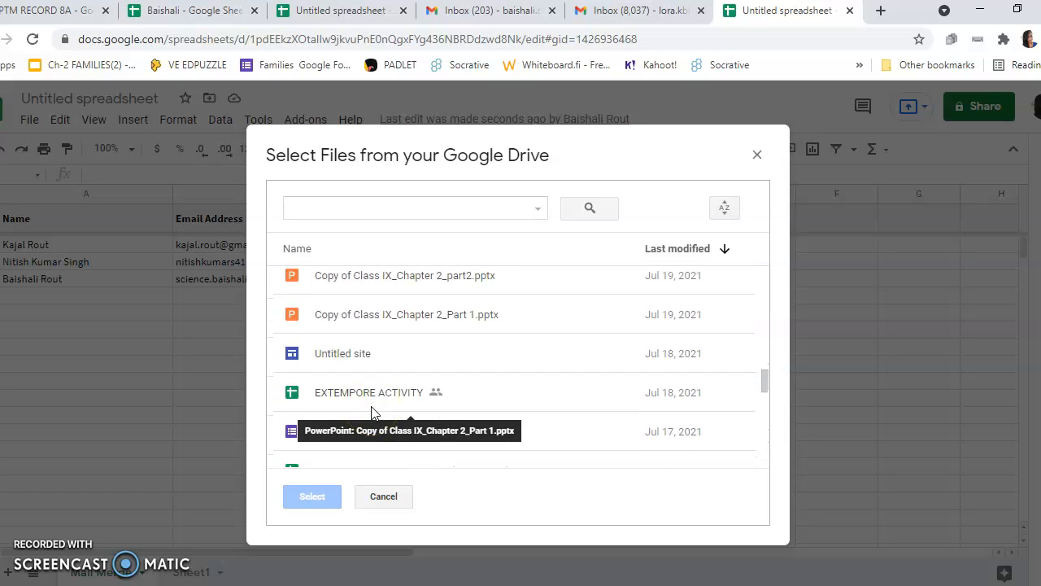
{"action": "left_click", "coordinate": [345, 343]}
{"action": "left_click", "coordinate": [311, 496]}
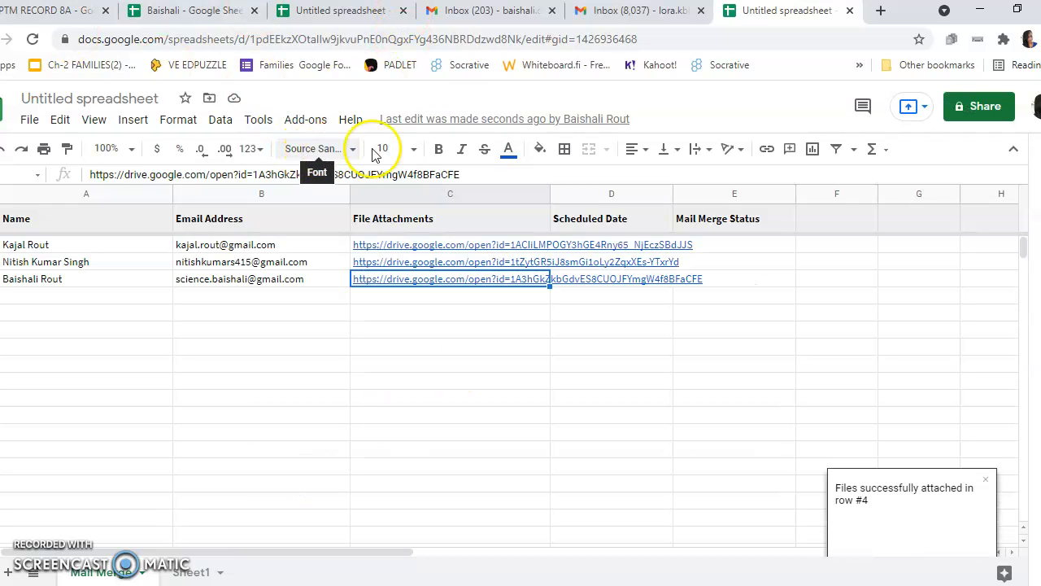
{"action": "left_click", "coordinate": [610, 352]}
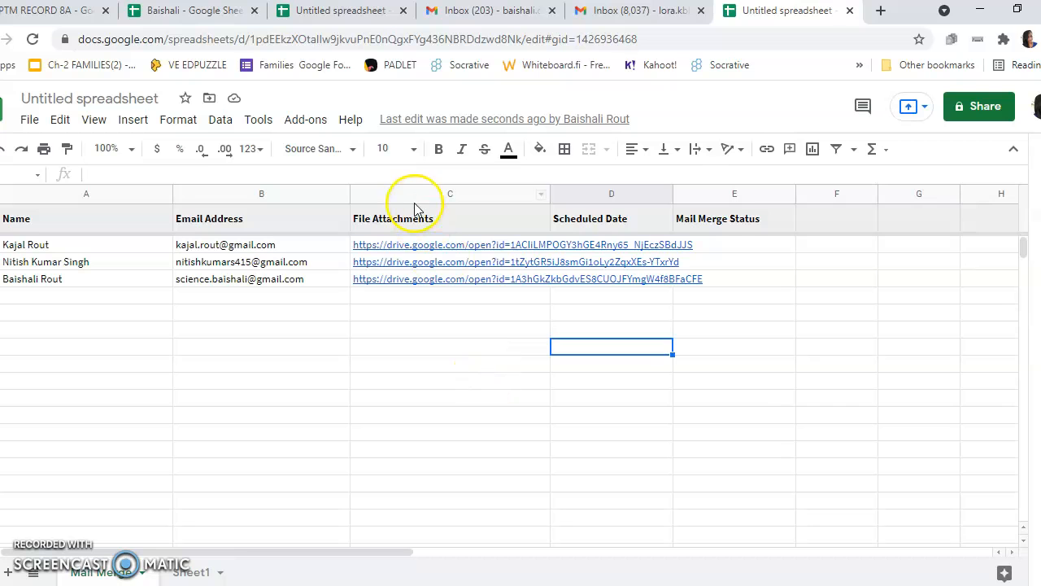
Step: Open Configure Mail Merge in the Mail Merge with Attachments add-on and look over its sender, CC, BCC and reply-to settings
{"action": "left_click", "coordinate": [303, 122]}
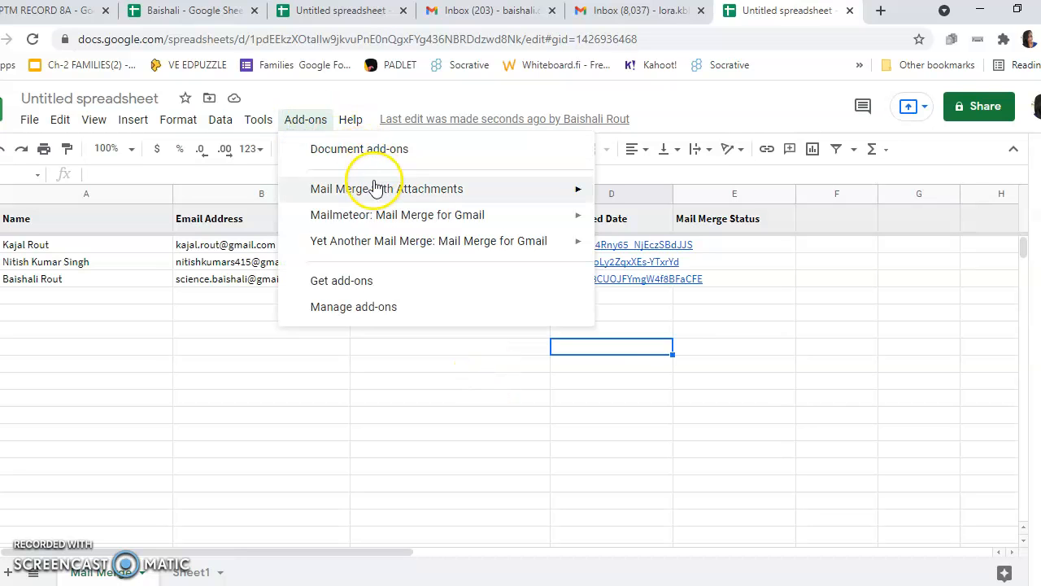
{"action": "mouse_move", "coordinate": [372, 186]}
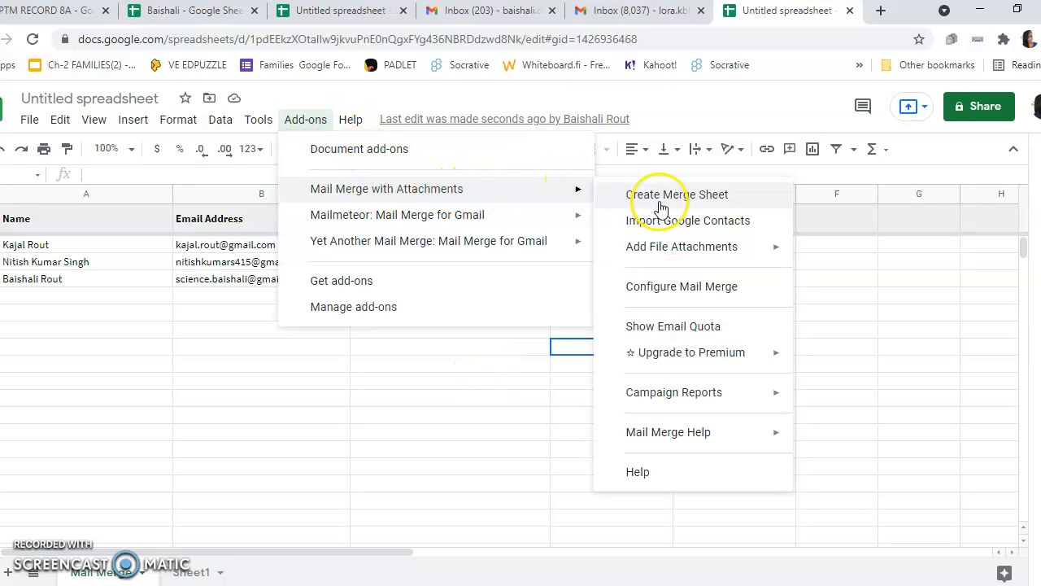
{"action": "left_click", "coordinate": [682, 293]}
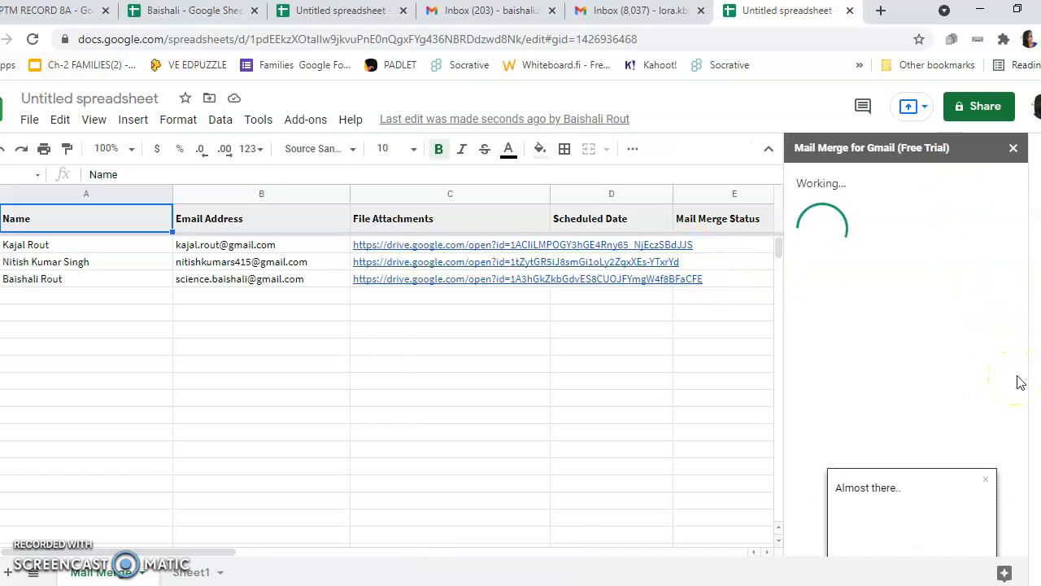
{"action": "scroll", "coordinate": [919, 368], "scroll_direction": "down", "scroll_amount": 3}
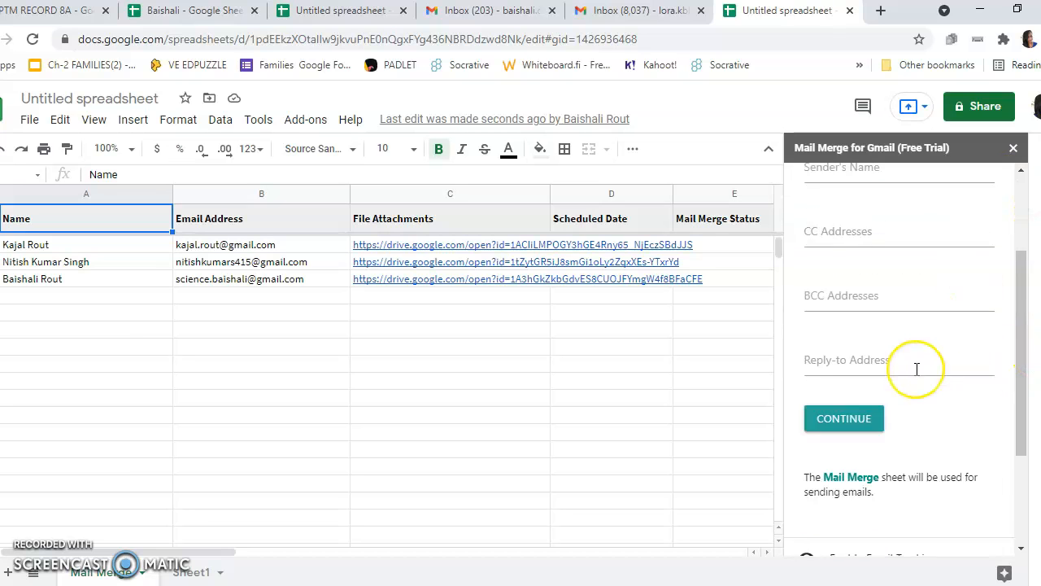
{"action": "scroll", "coordinate": [917, 369], "scroll_direction": "up", "scroll_amount": 3}
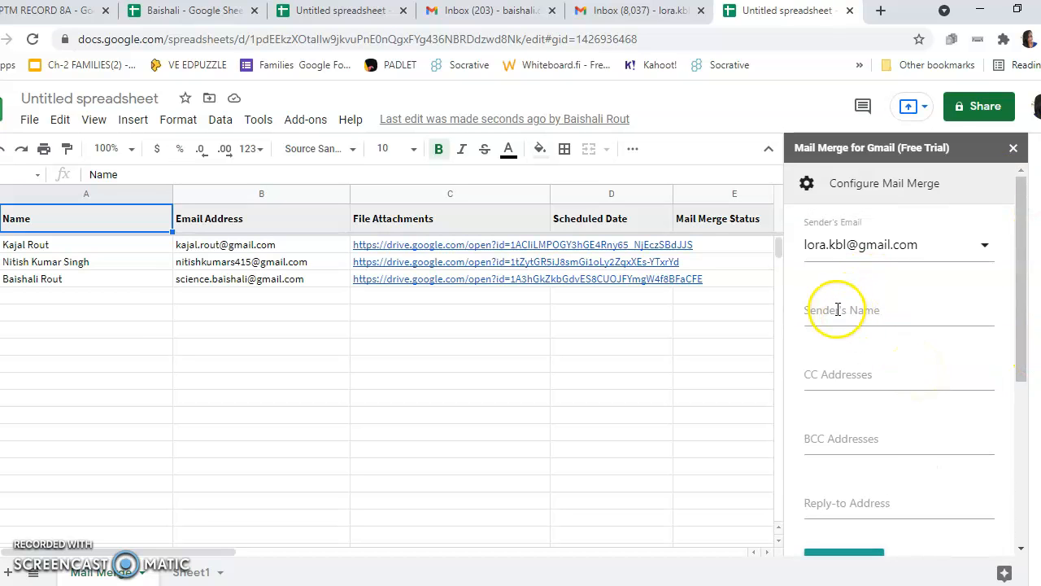
Step: Continue past the sender settings and the Enable Email Tracking options to Create Email Template, leaving CC, BCC and reply-to blank
{"action": "scroll", "coordinate": [912, 447], "scroll_direction": "down", "scroll_amount": 3}
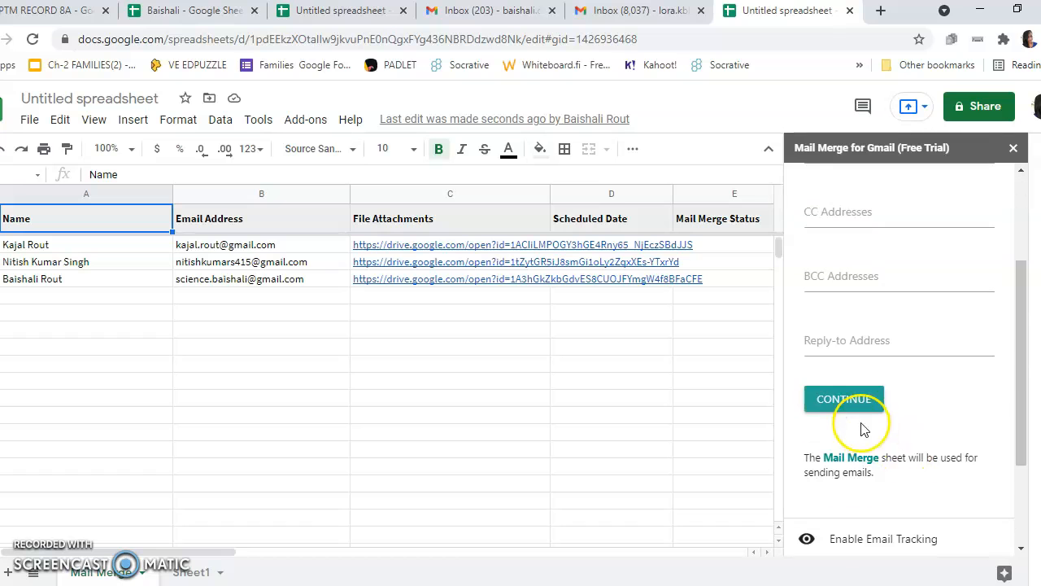
{"action": "left_click", "coordinate": [860, 402]}
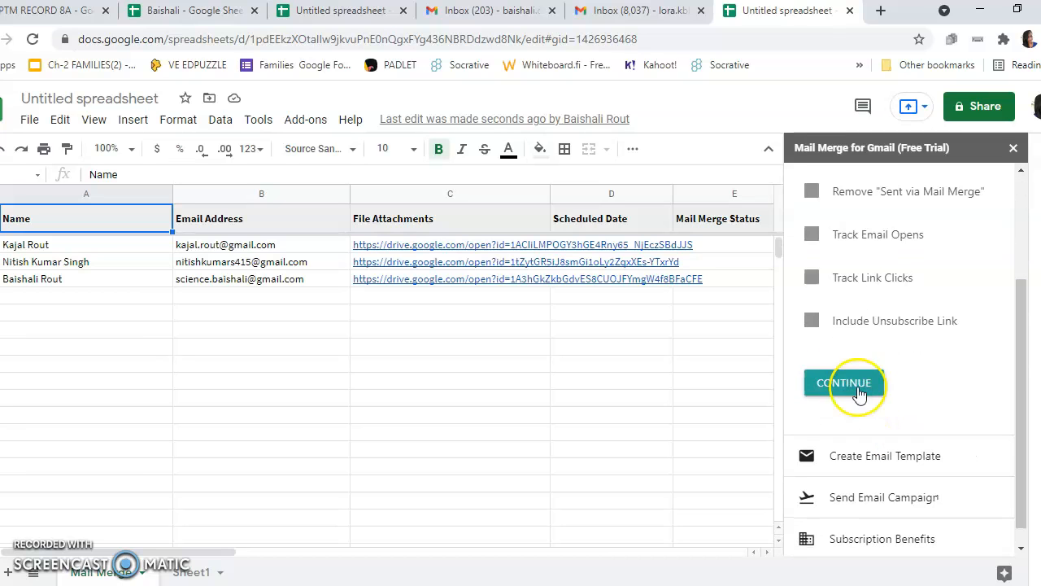
{"action": "scroll", "coordinate": [857, 379], "scroll_direction": "up", "scroll_amount": 1}
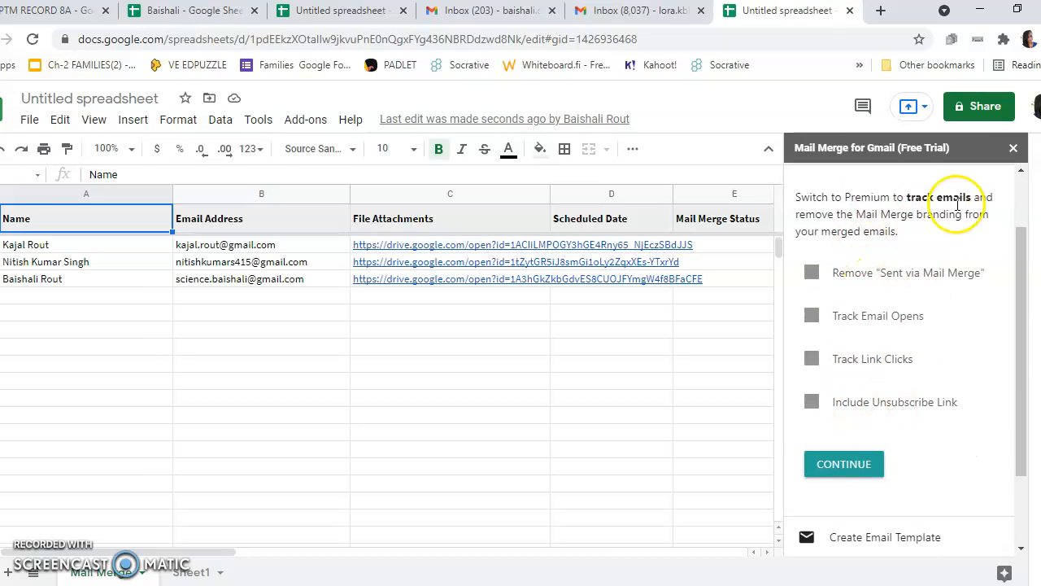
{"action": "scroll", "coordinate": [944, 303], "scroll_direction": "up", "scroll_amount": 1}
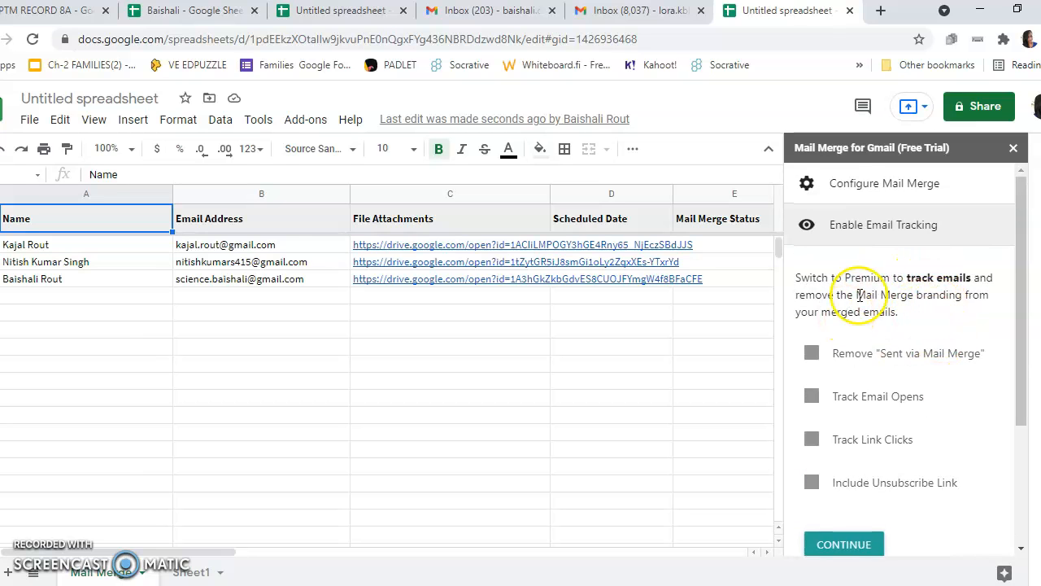
{"action": "scroll", "coordinate": [883, 341], "scroll_direction": "down", "scroll_amount": 2}
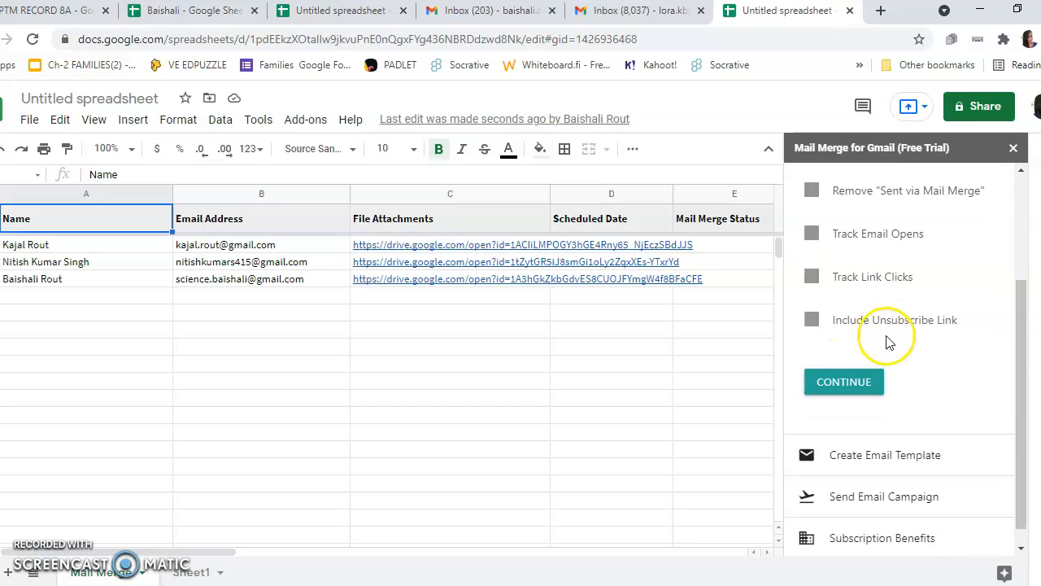
{"action": "left_click", "coordinate": [859, 380]}
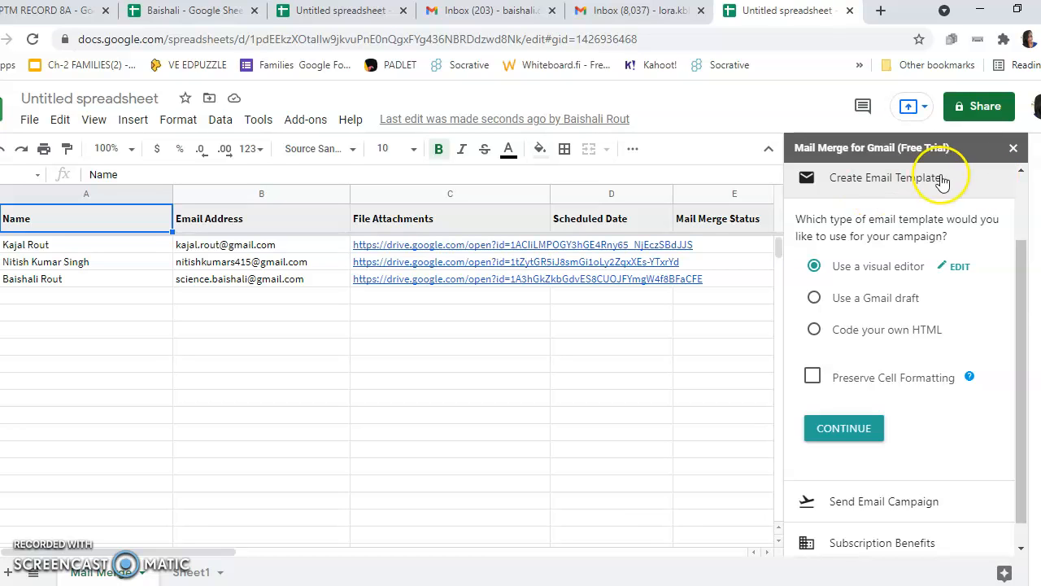
Step: Save a visual-editor email template with subject "ANSWER SHEET OF PT-I" and body "Dear {{Name}}, Kindly find the answer sheet of your ward. Thanks & Regards"
{"action": "left_click", "coordinate": [959, 267]}
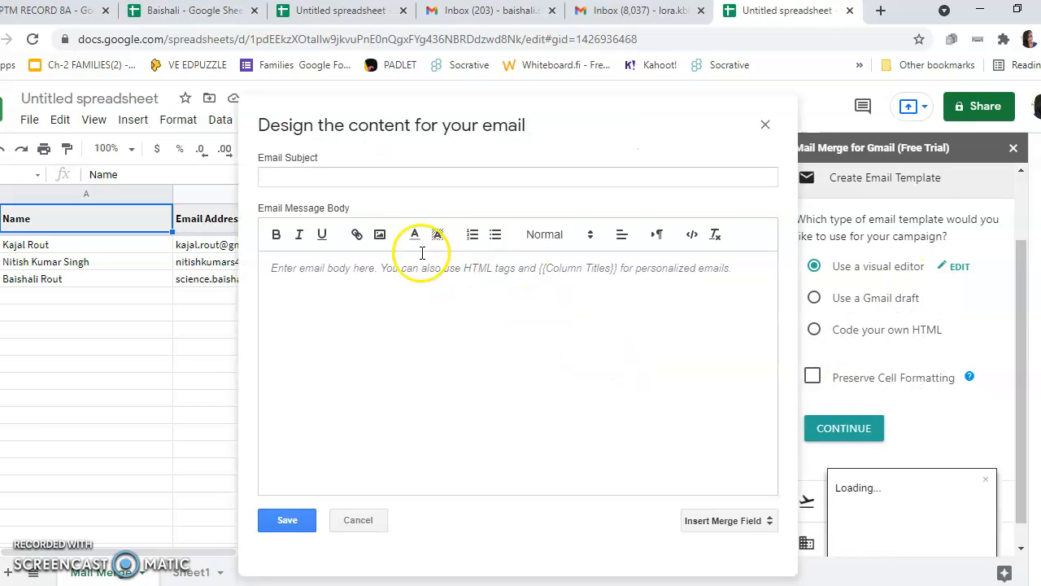
{"action": "left_click", "coordinate": [364, 180]}
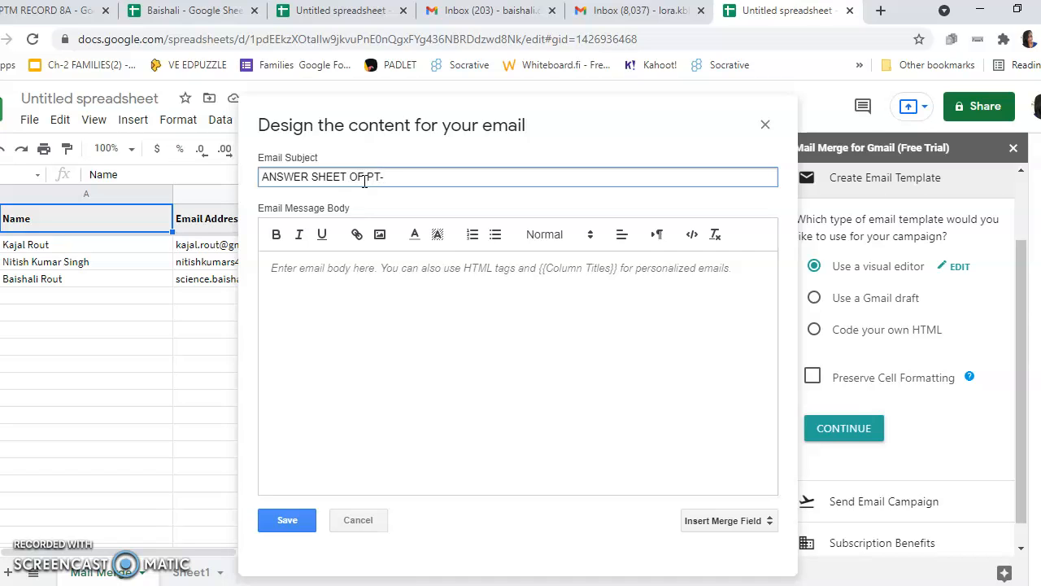
{"action": "left_click", "coordinate": [355, 306]}
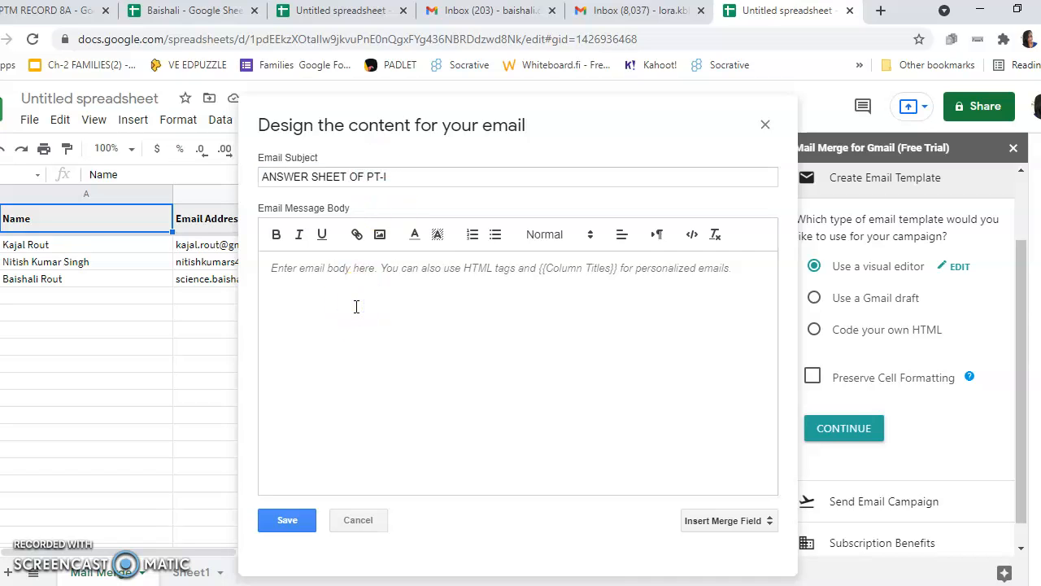
{"action": "type", "text": "De"}
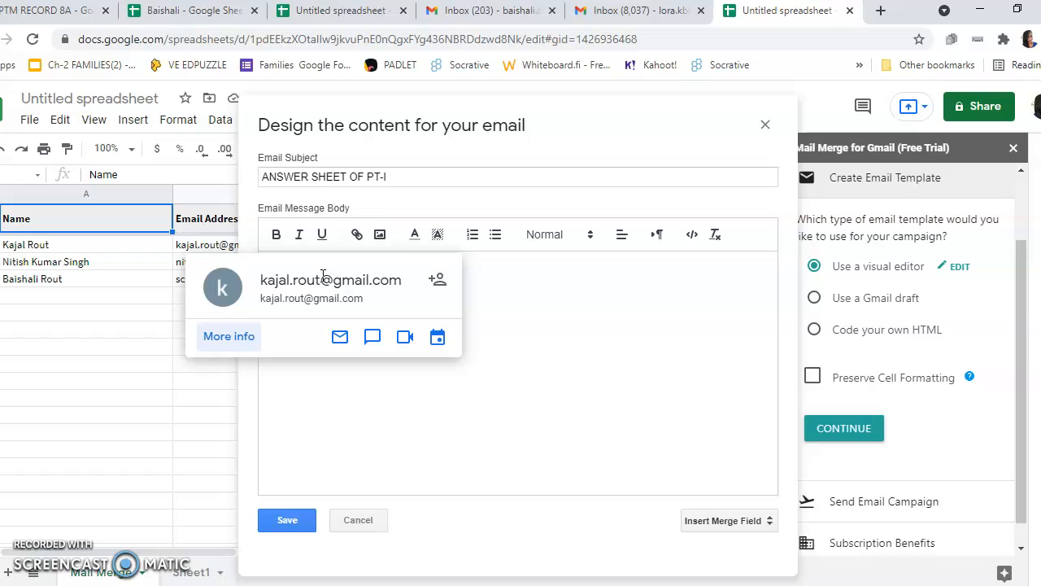
{"action": "left_click", "coordinate": [619, 347]}
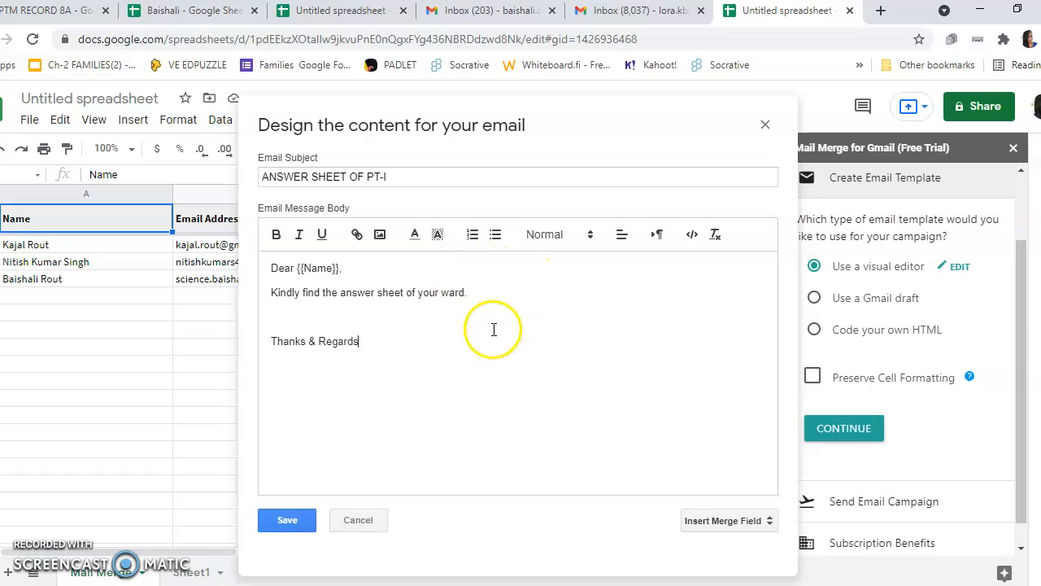
{"action": "left_click", "coordinate": [286, 517]}
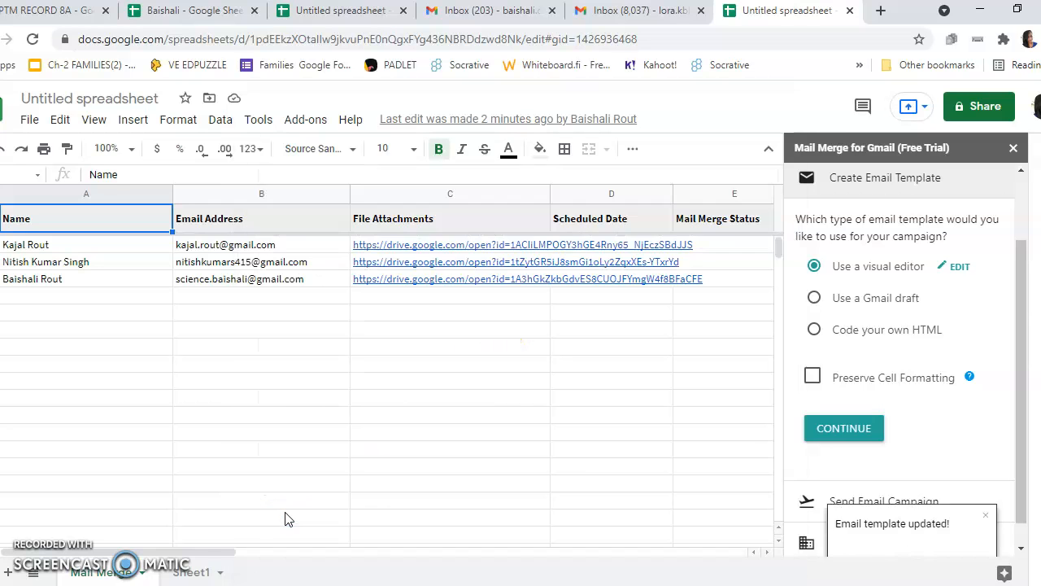
Step: Send a test email of the campaign and open the newly received [Test Email] ANSWER SHEET OF PT-I message in the Gmail inbox
{"action": "left_click", "coordinate": [866, 433]}
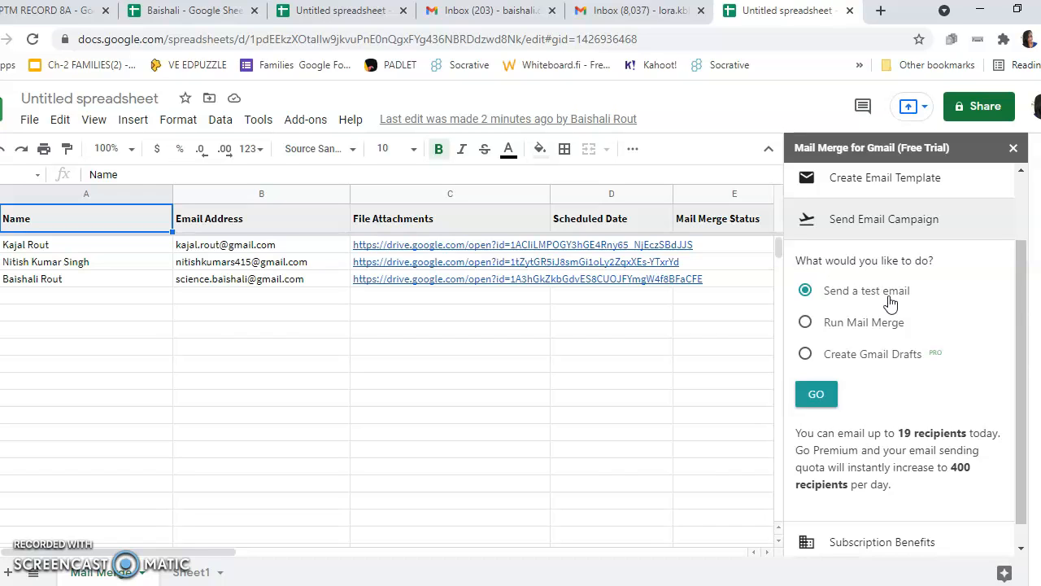
{"action": "left_click", "coordinate": [816, 395]}
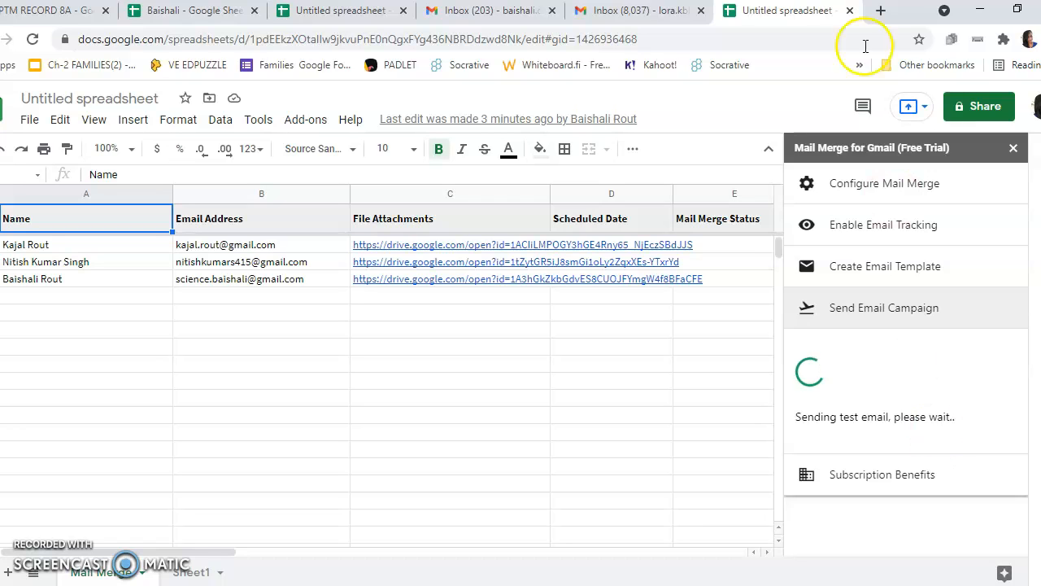
{"action": "left_click", "coordinate": [637, 13]}
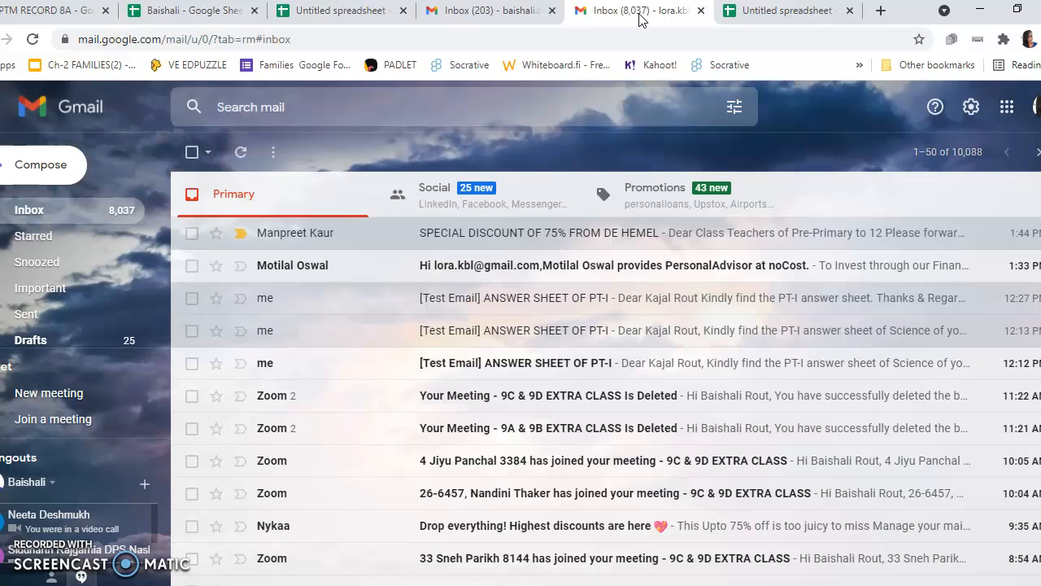
{"action": "left_click", "coordinate": [32, 39]}
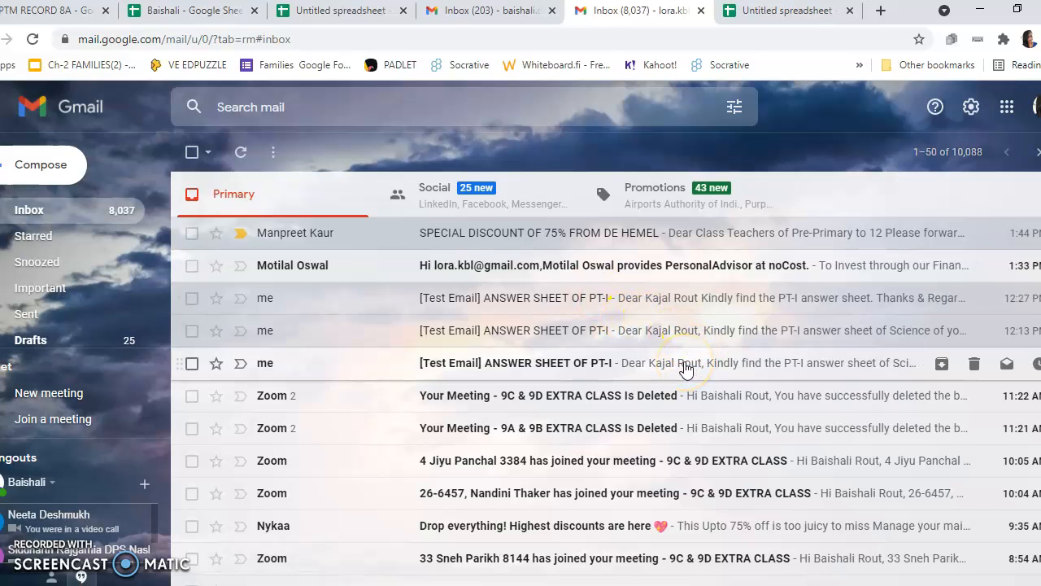
{"action": "left_click", "coordinate": [784, 16]}
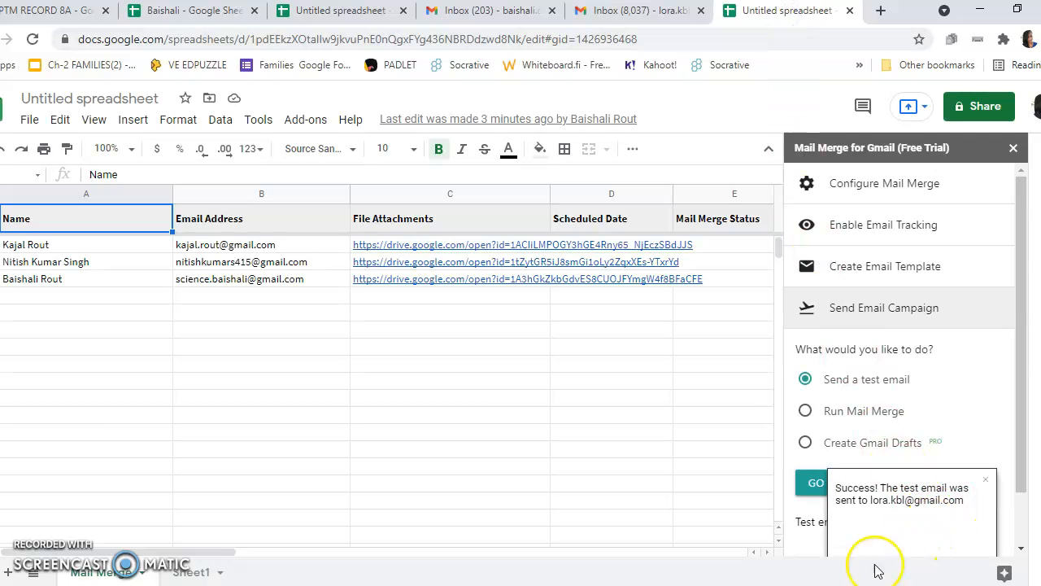
{"action": "left_click", "coordinate": [602, 15]}
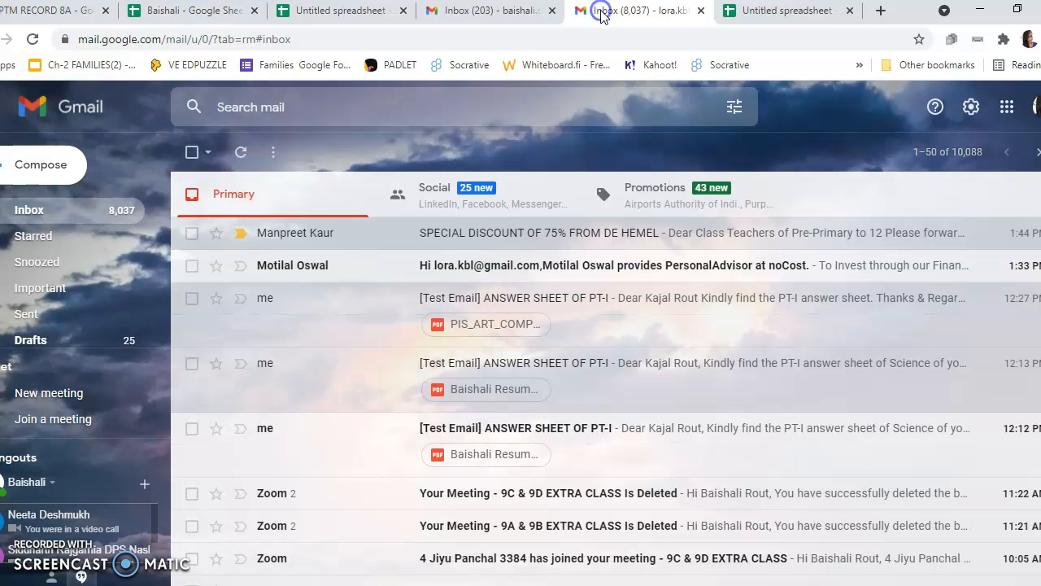
{"action": "left_click", "coordinate": [58, 210]}
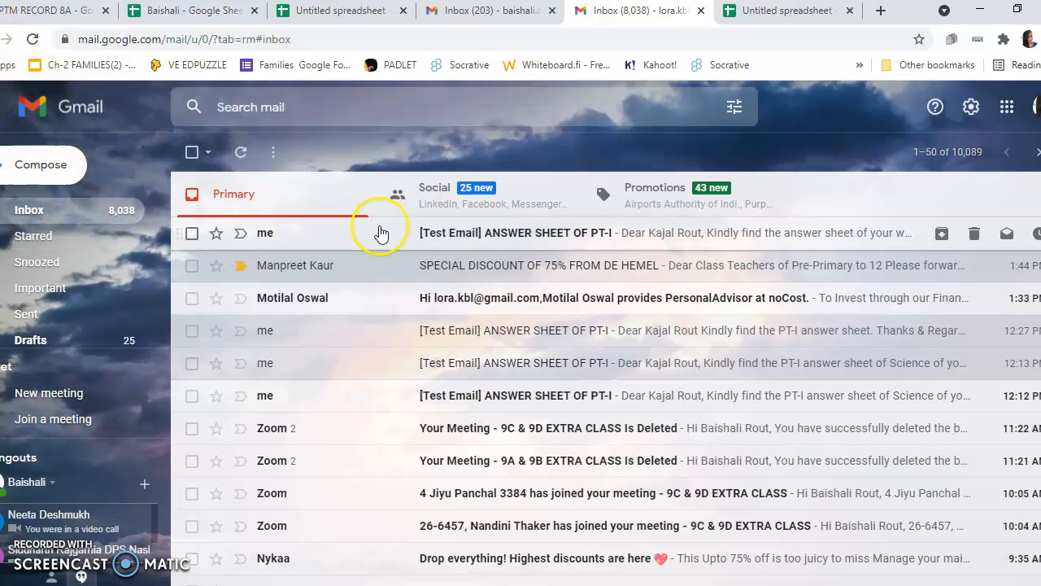
{"action": "left_click", "coordinate": [627, 238]}
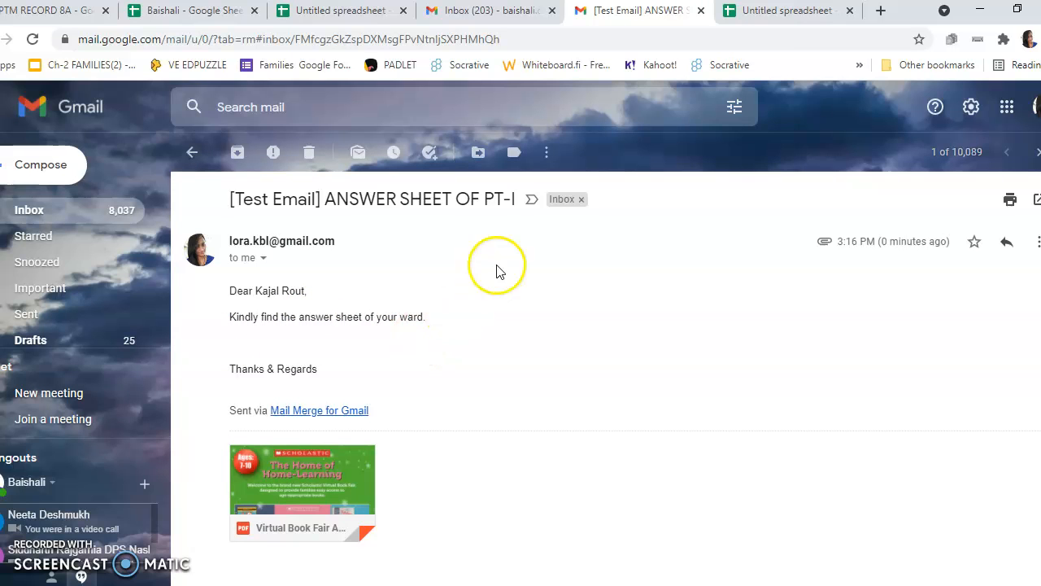
Step: Compare the file linked in the first recipient's File Attachments cell, C2, with the attachment of the test email in Gmail
{"action": "left_click", "coordinate": [775, 9]}
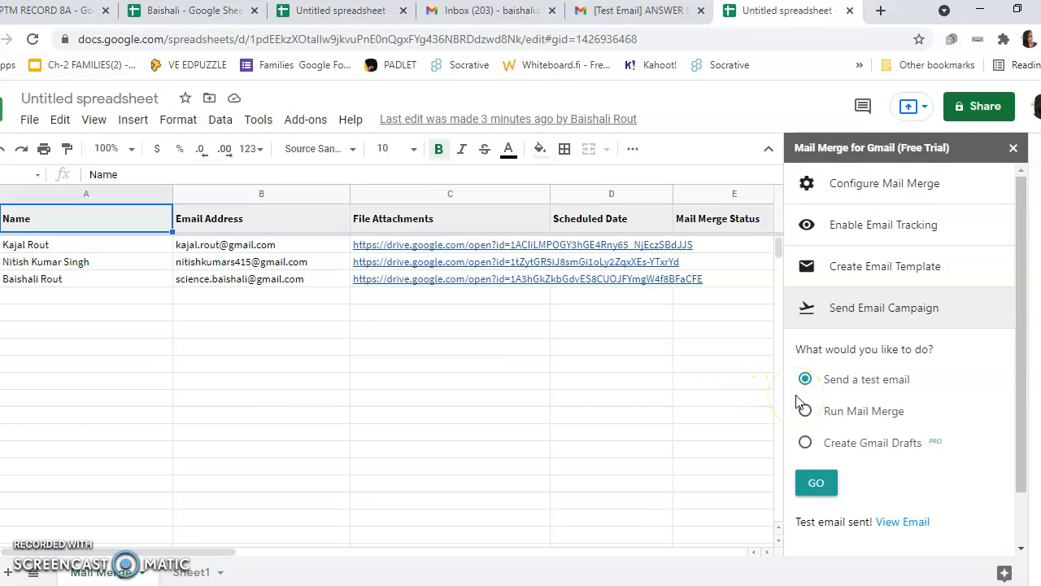
{"action": "left_click", "coordinate": [630, 11]}
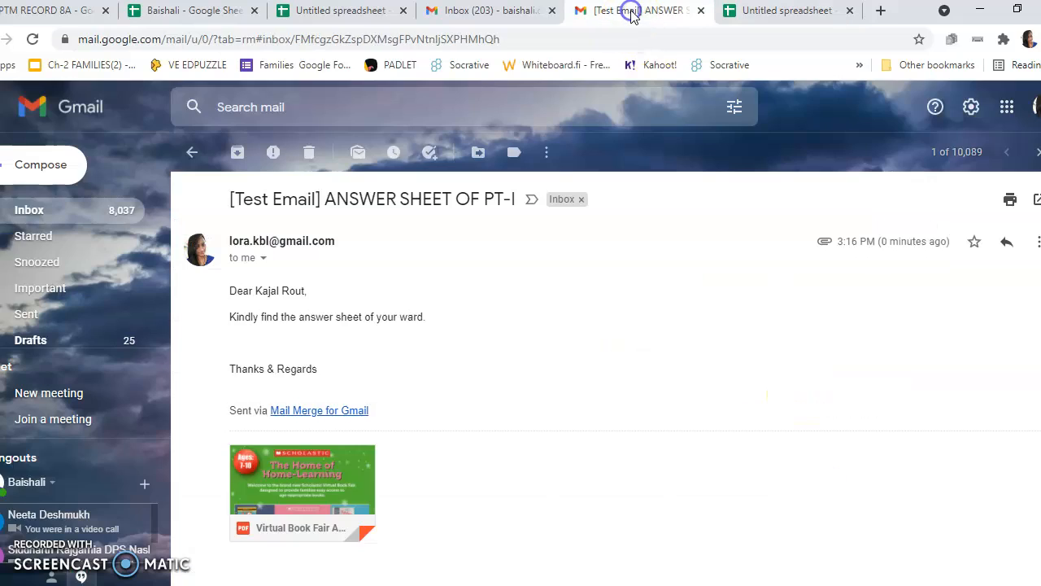
{"action": "left_click", "coordinate": [758, 18]}
{"action": "left_click", "coordinate": [508, 244]}
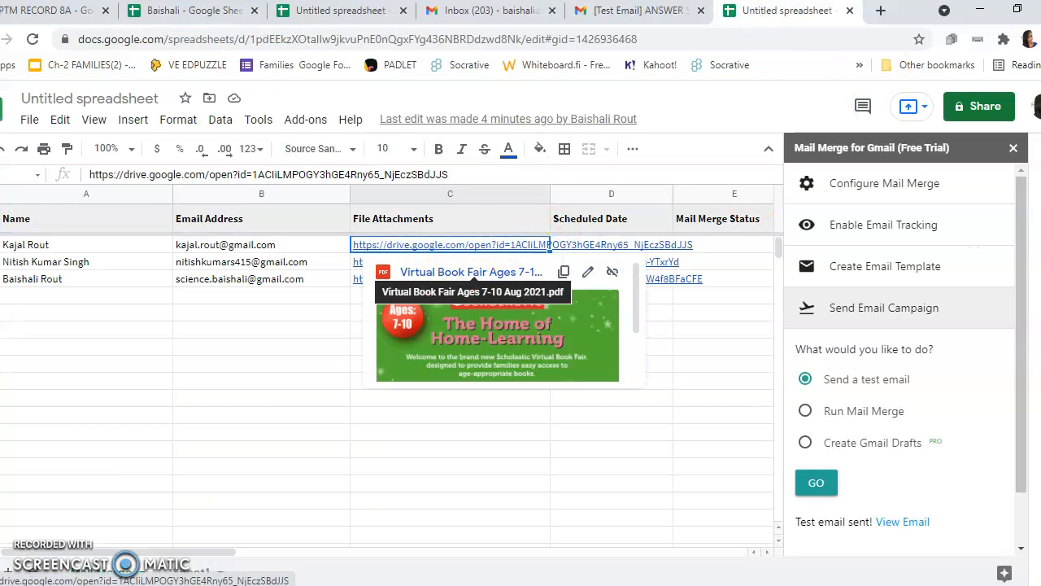
{"action": "left_click", "coordinate": [612, 18]}
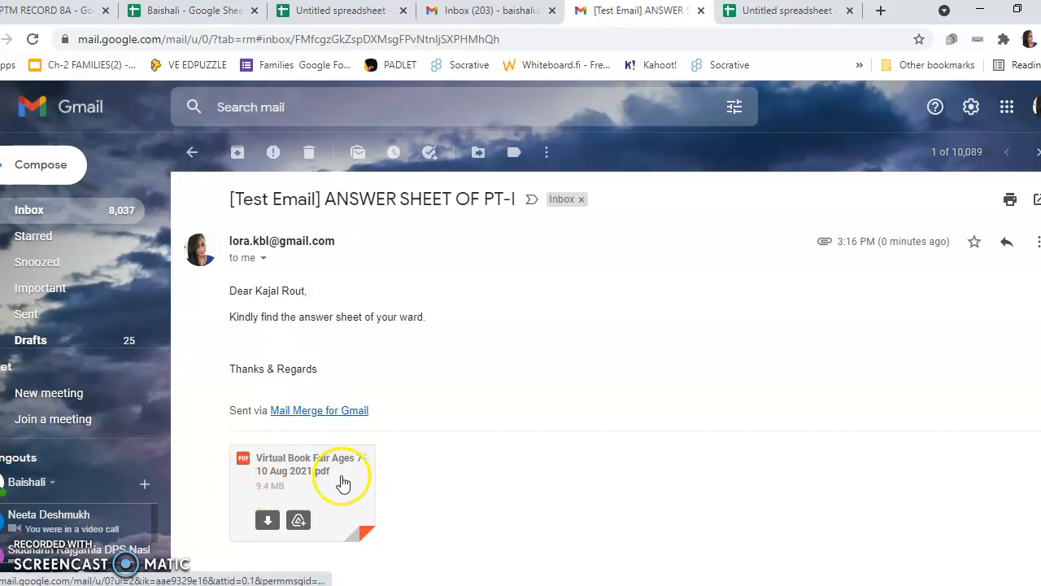
Step: Return to the mail merge spreadsheet and run the mail merge to send the campaign to all listed recipients
{"action": "left_click", "coordinate": [799, 18]}
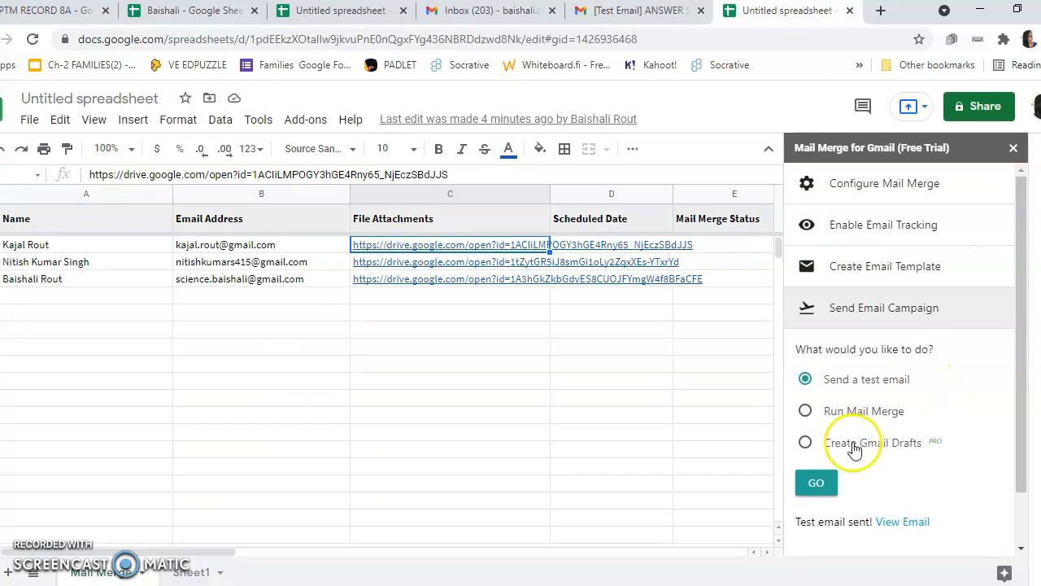
{"action": "scroll", "coordinate": [883, 375], "scroll_direction": "down", "scroll_amount": 1}
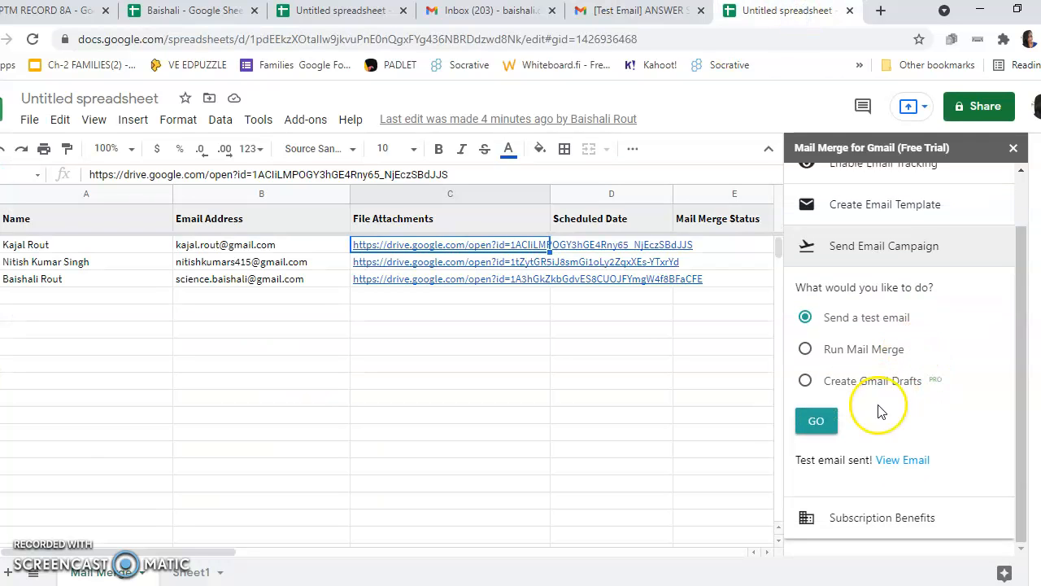
{"action": "left_click", "coordinate": [806, 349]}
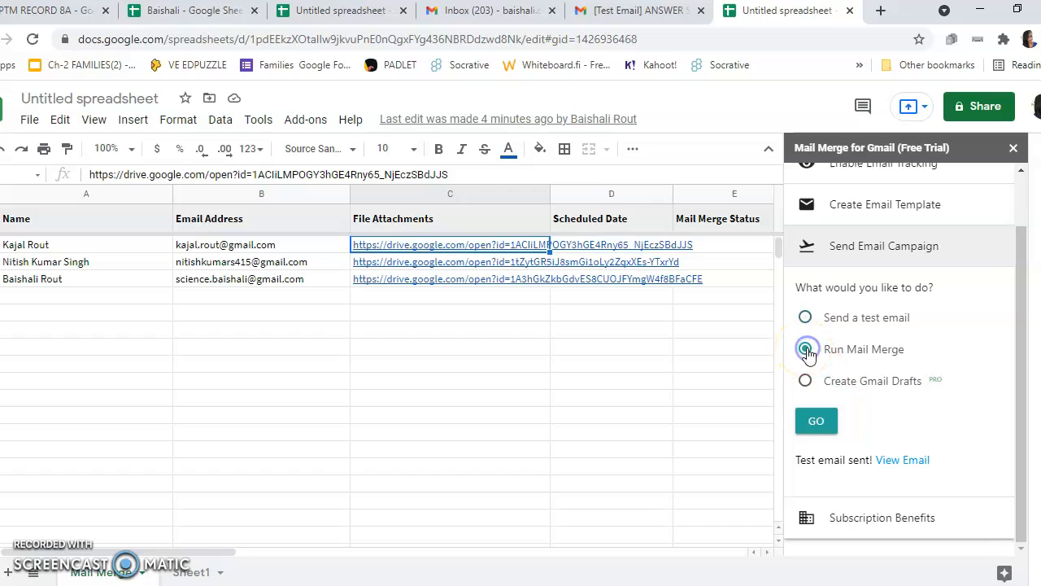
{"action": "left_click", "coordinate": [795, 420]}
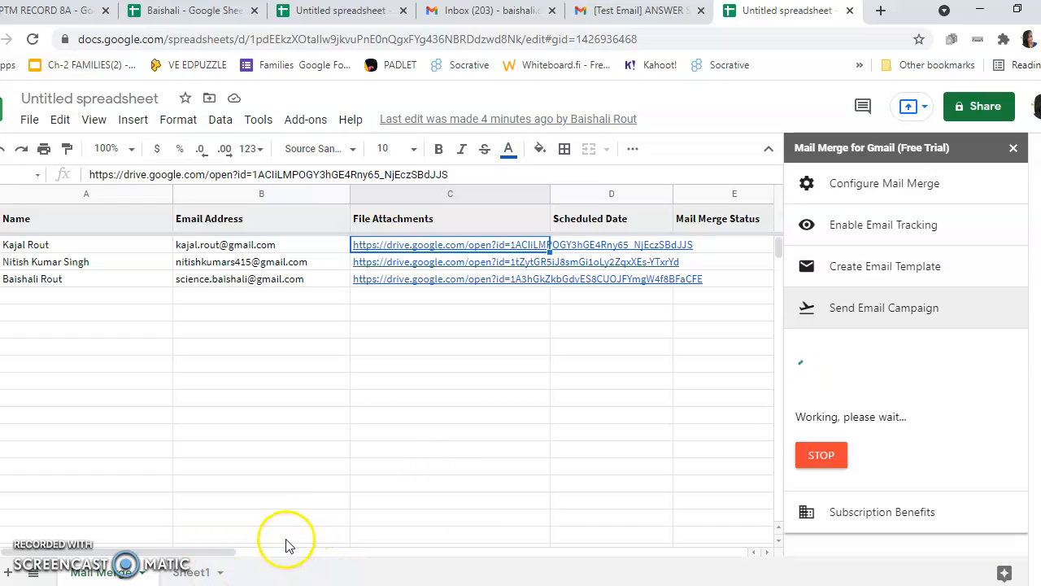
{"action": "left_click", "coordinate": [593, 398]}
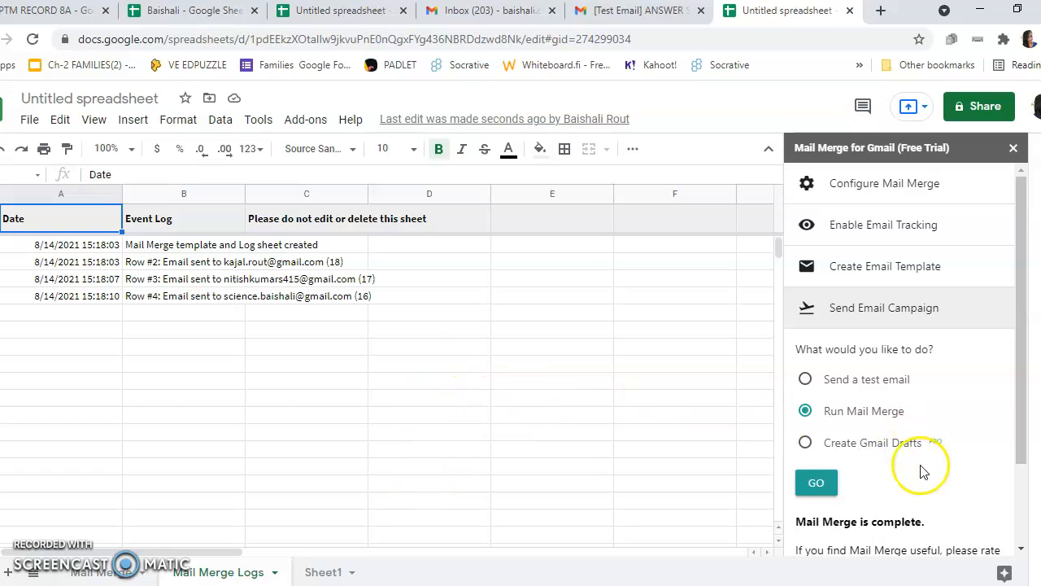
{"action": "scroll", "coordinate": [924, 472], "scroll_direction": "down", "scroll_amount": 2}
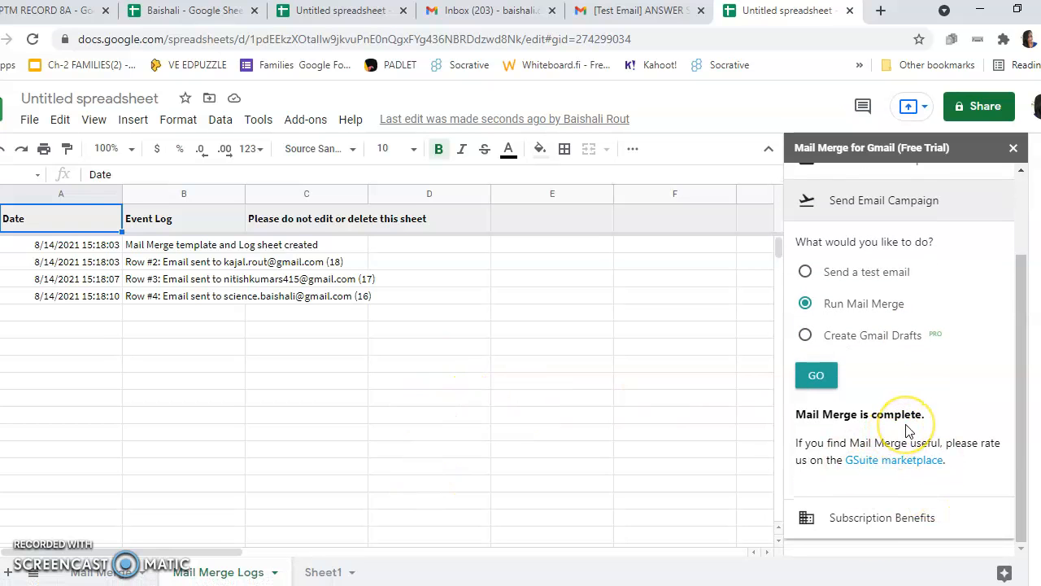
Step: Check Gmail's sent mail for the merged ANSWER SHEET OF PT-I emails and examine the third recipient's message and attachment
{"action": "left_click", "coordinate": [650, 12]}
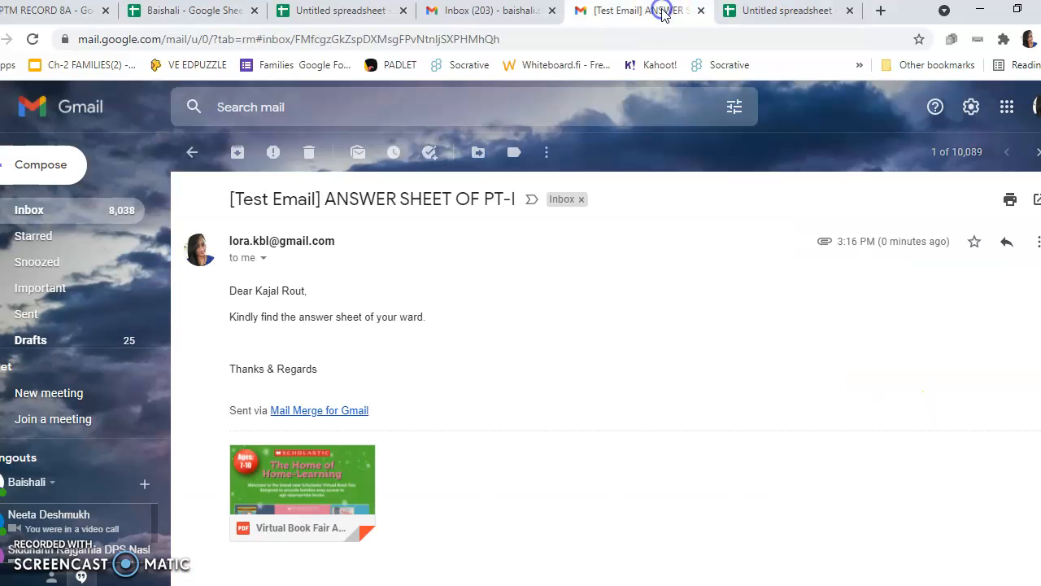
{"action": "left_click", "coordinate": [31, 313]}
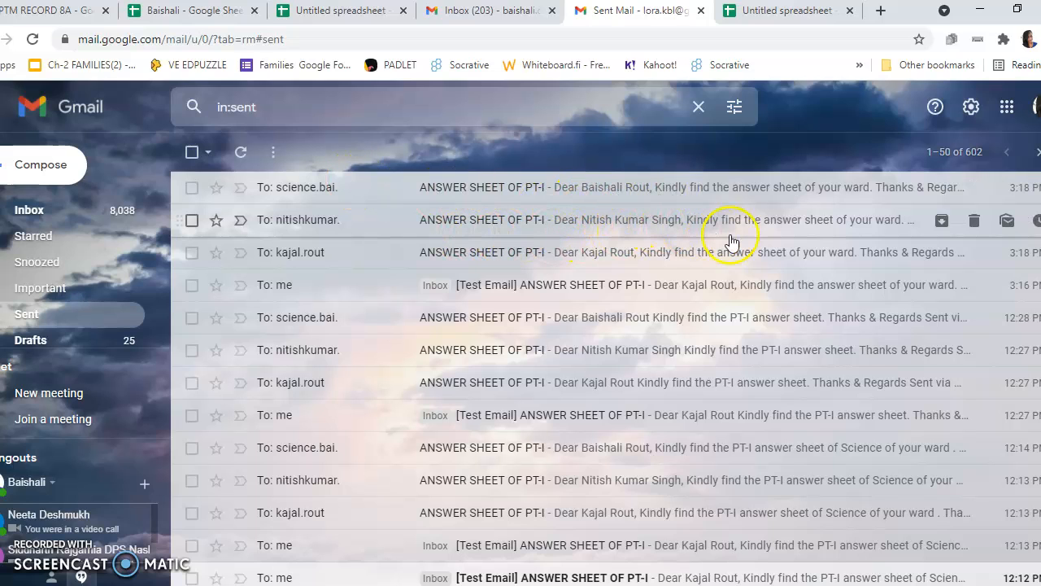
{"action": "left_click", "coordinate": [625, 187]}
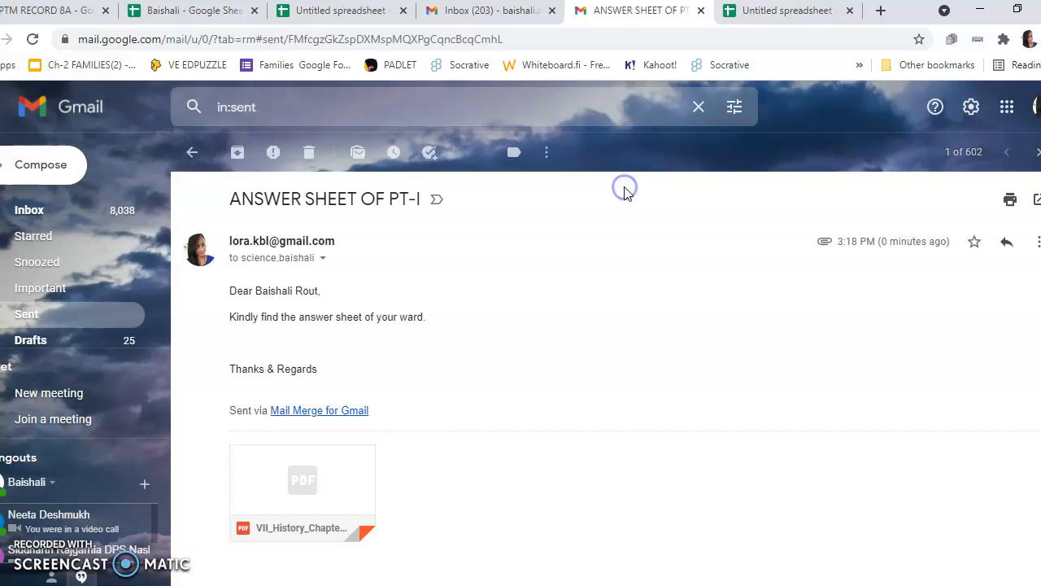
{"action": "scroll", "coordinate": [277, 283], "scroll_direction": "down", "scroll_amount": 1}
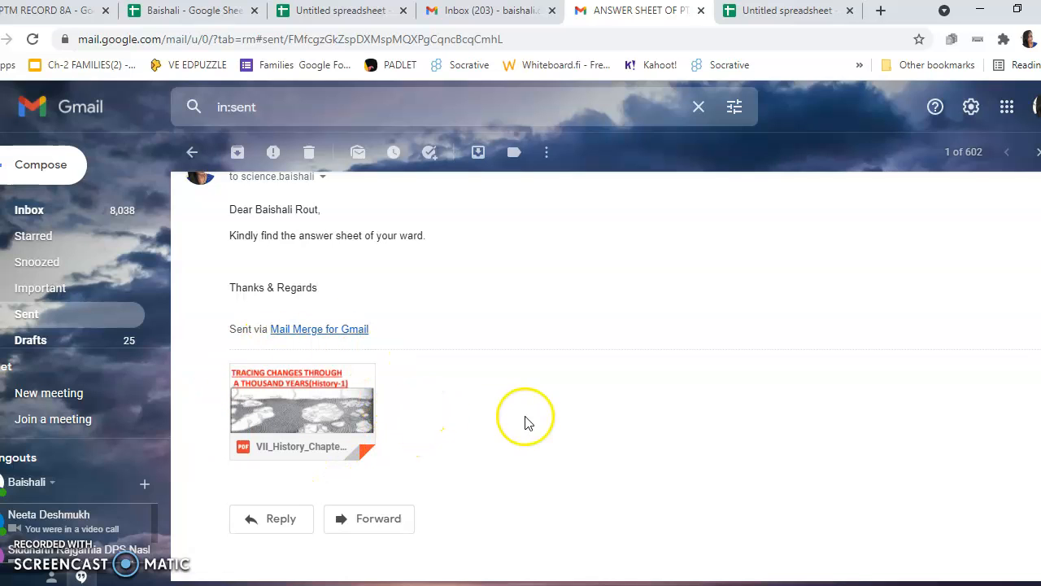
{"action": "scroll", "coordinate": [553, 406], "scroll_direction": "up", "scroll_amount": 1}
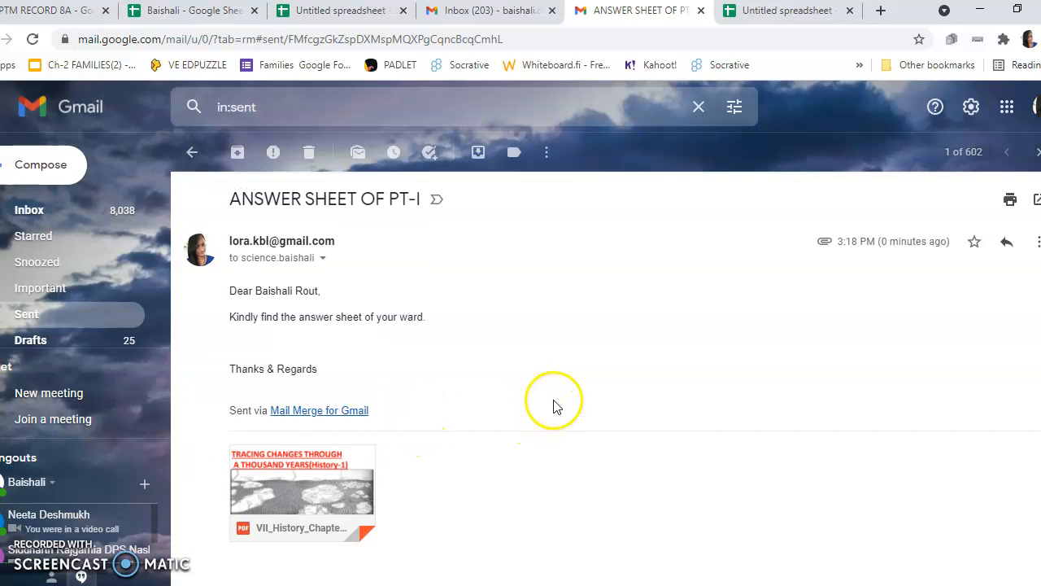
{"action": "left_click", "coordinate": [192, 152]}
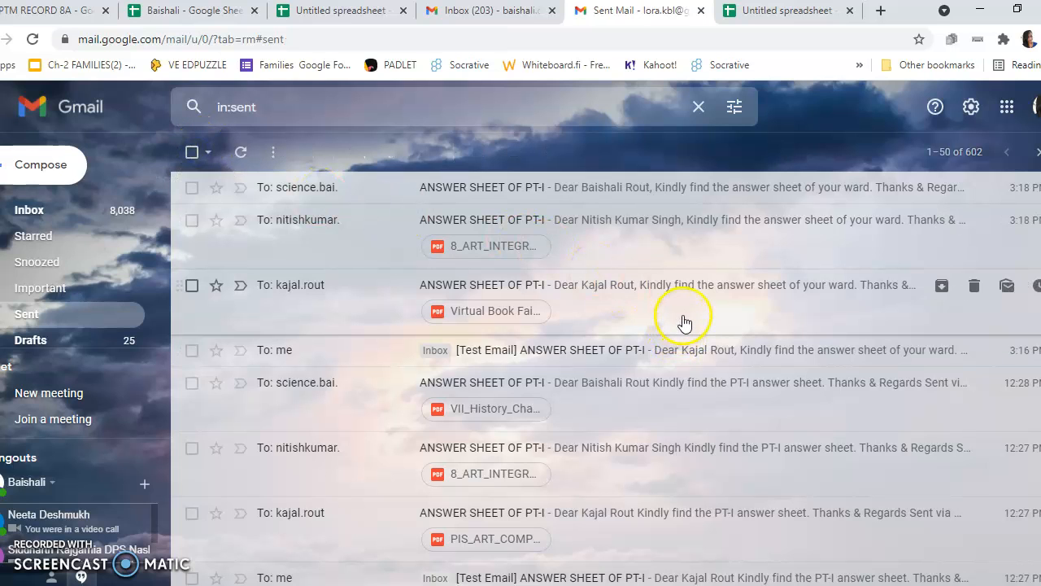